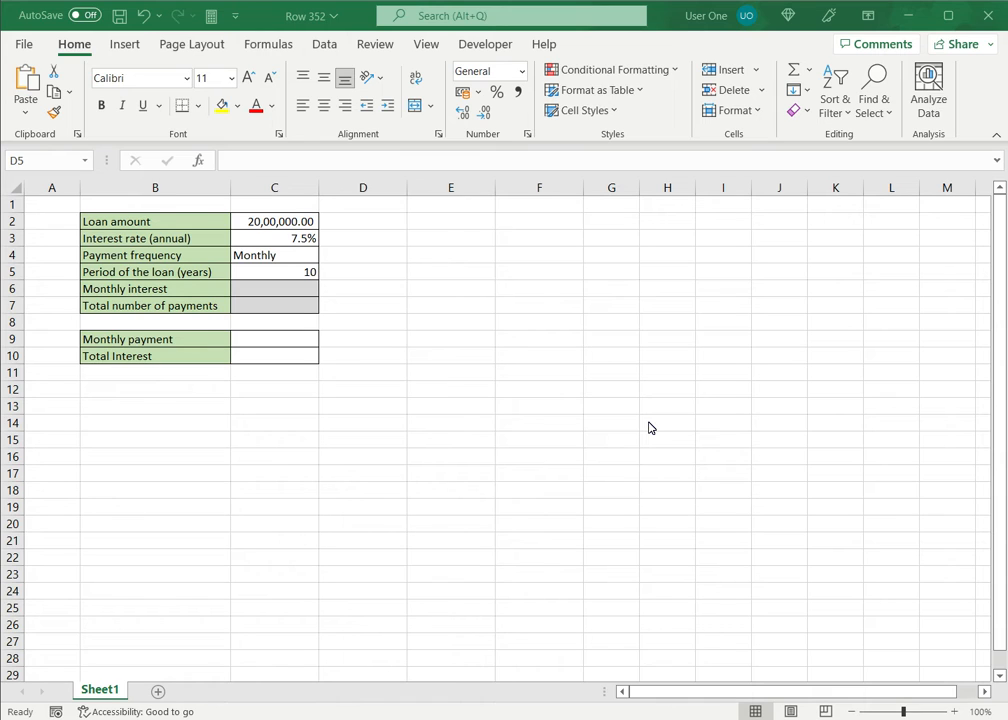
Step: Calculate the monthly interest in C6 by dividing the annual interest rate in C3 by 12
{"action": "left_click", "coordinate": [255, 225]}
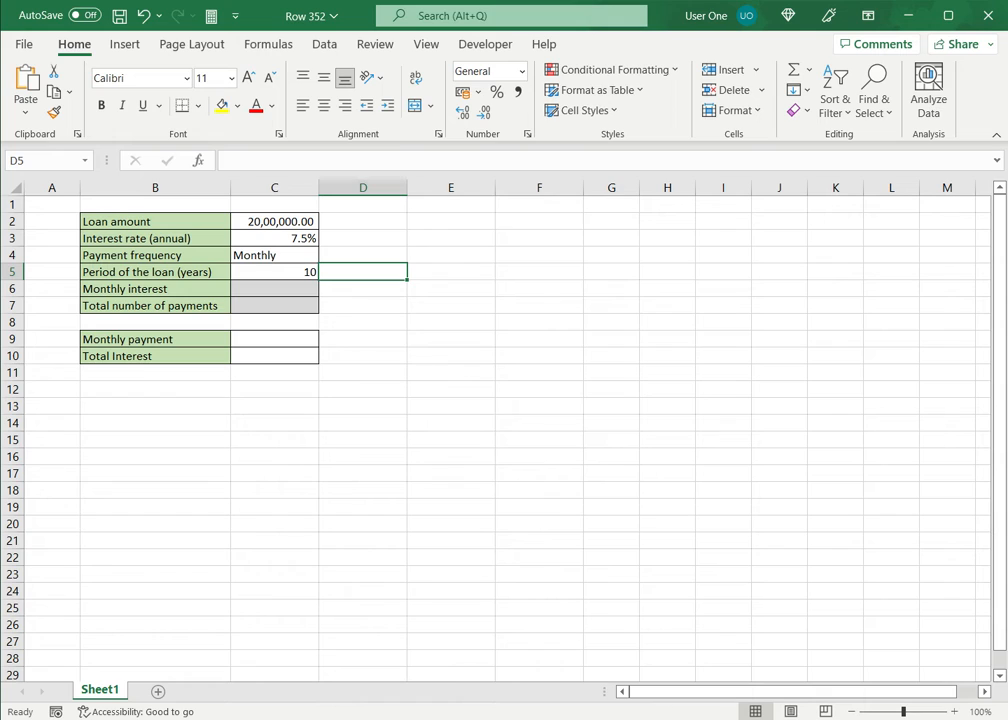
{"action": "left_click", "coordinate": [275, 289]}
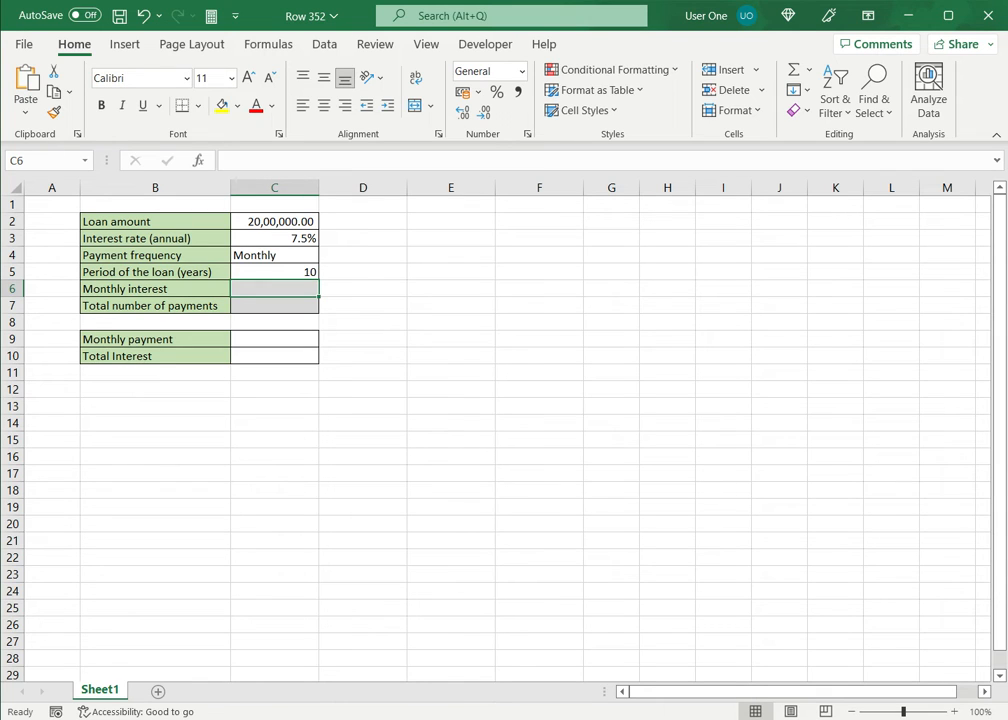
{"action": "type", "text": "="}
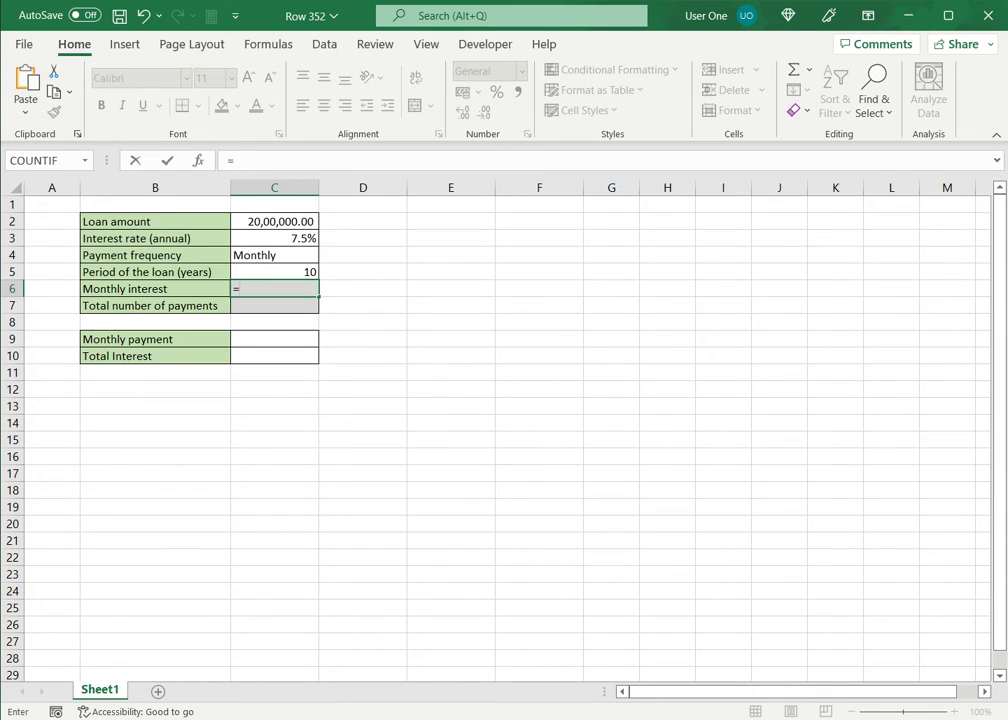
{"action": "left_click", "coordinate": [274, 238]}
{"action": "type", "text": "/12"}
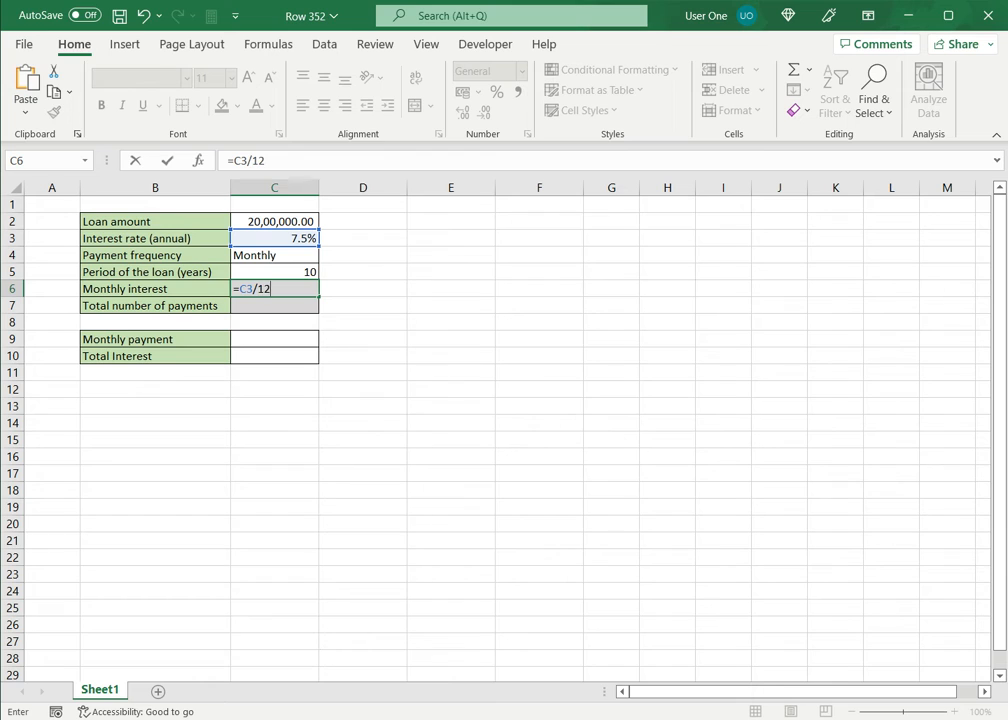
{"action": "key", "text": "Return"}
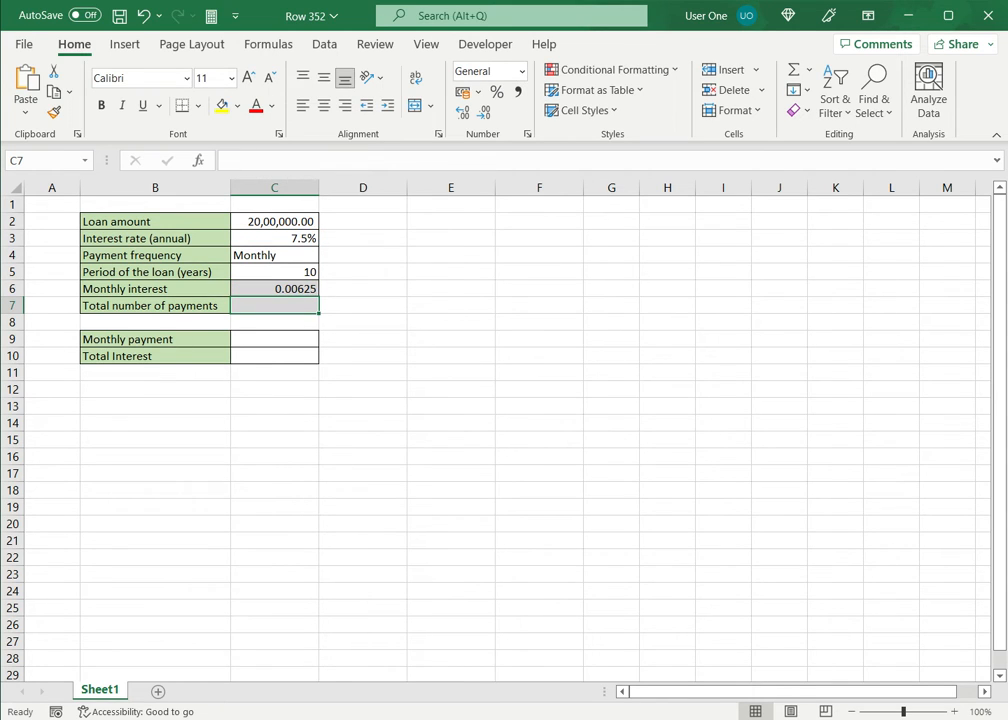
Step: Calculate the total number of payments in C7 by multiplying the loan period in C5 by 12
{"action": "type", "text": "="}
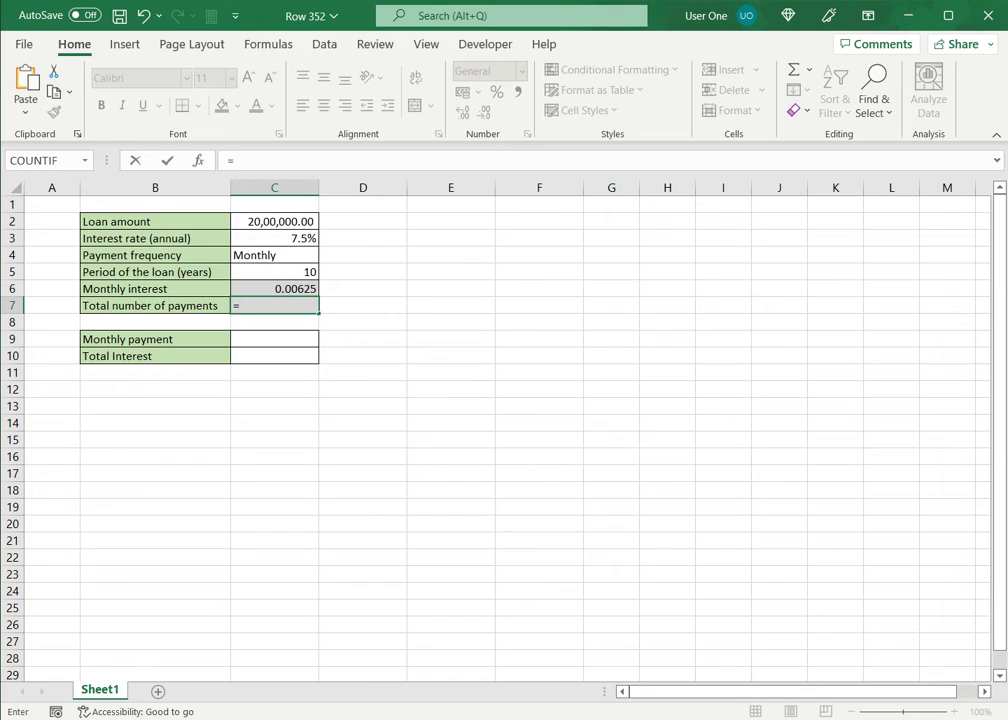
{"action": "key", "text": "Up"}
{"action": "key", "text": "Up"}
{"action": "type", "text": "*"}
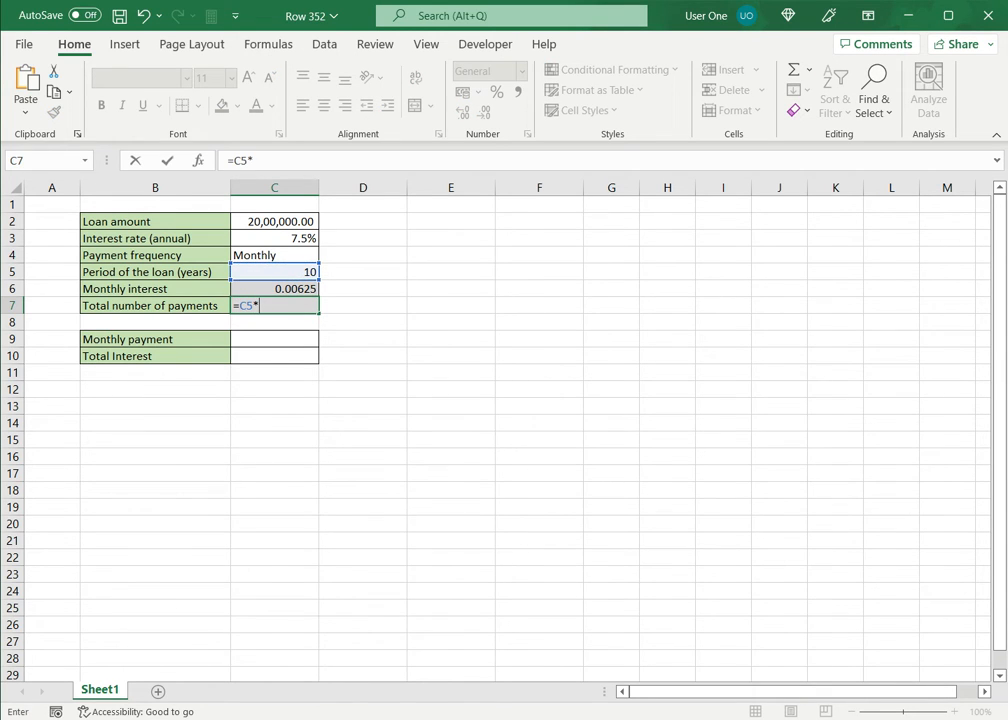
{"action": "type", "text": "12"}
{"action": "key", "text": "Return"}
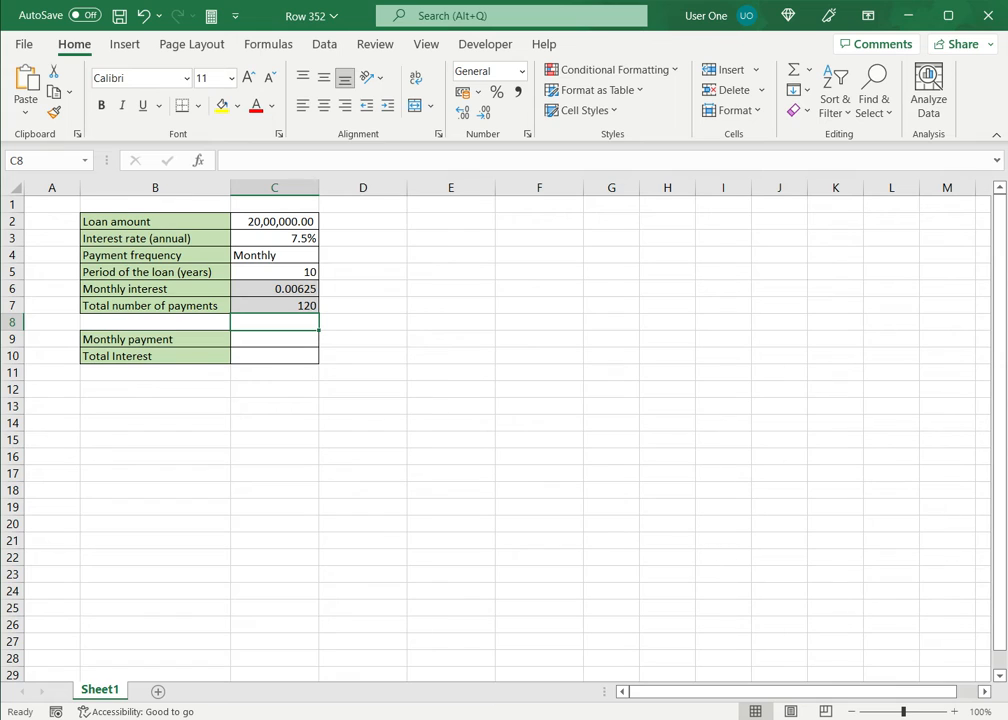
Step: Calculate the total interest in C10 with =CUMIPMT(C6,C7,C2,1,120,0)
{"action": "left_click", "coordinate": [275, 356]}
{"action": "type", "text": "="}
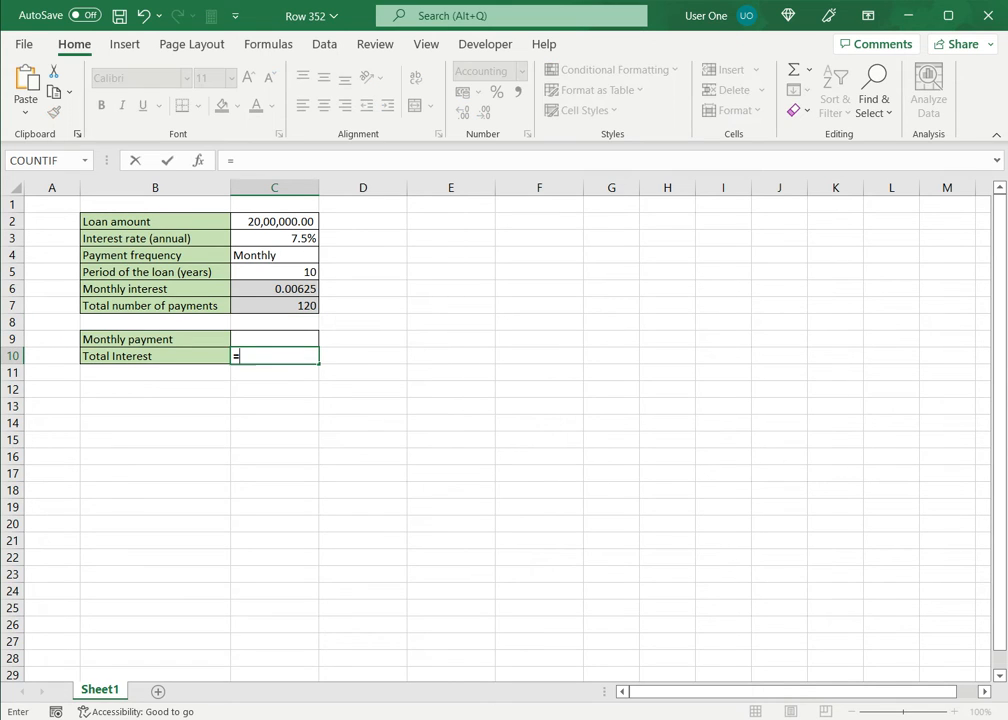
{"action": "type", "text": "cum"}
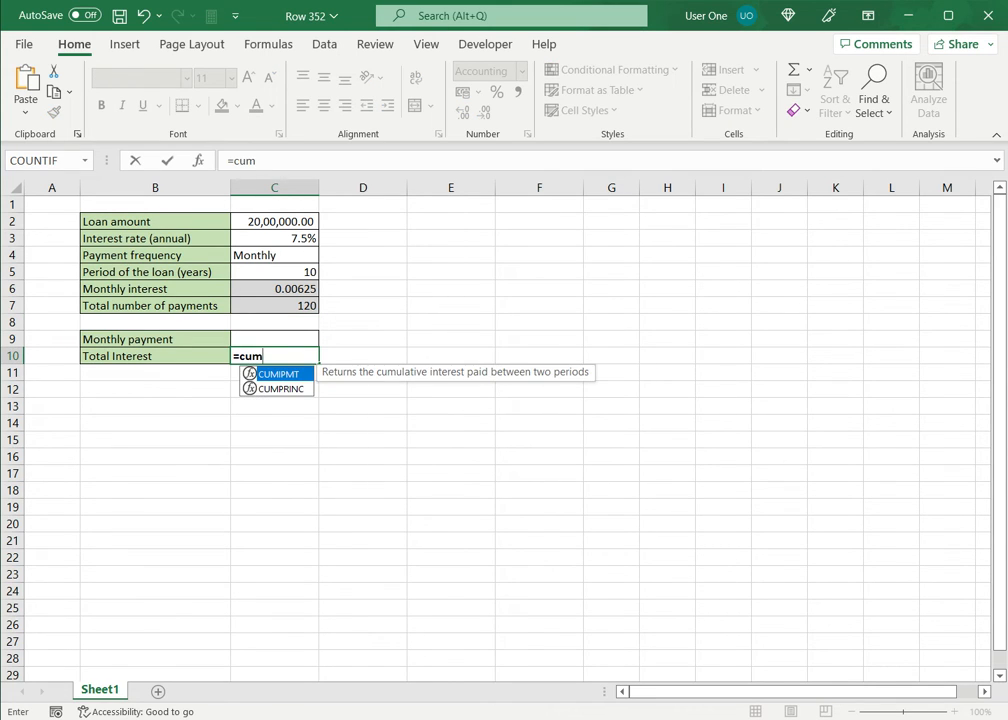
{"action": "type", "text": "ipmt"}
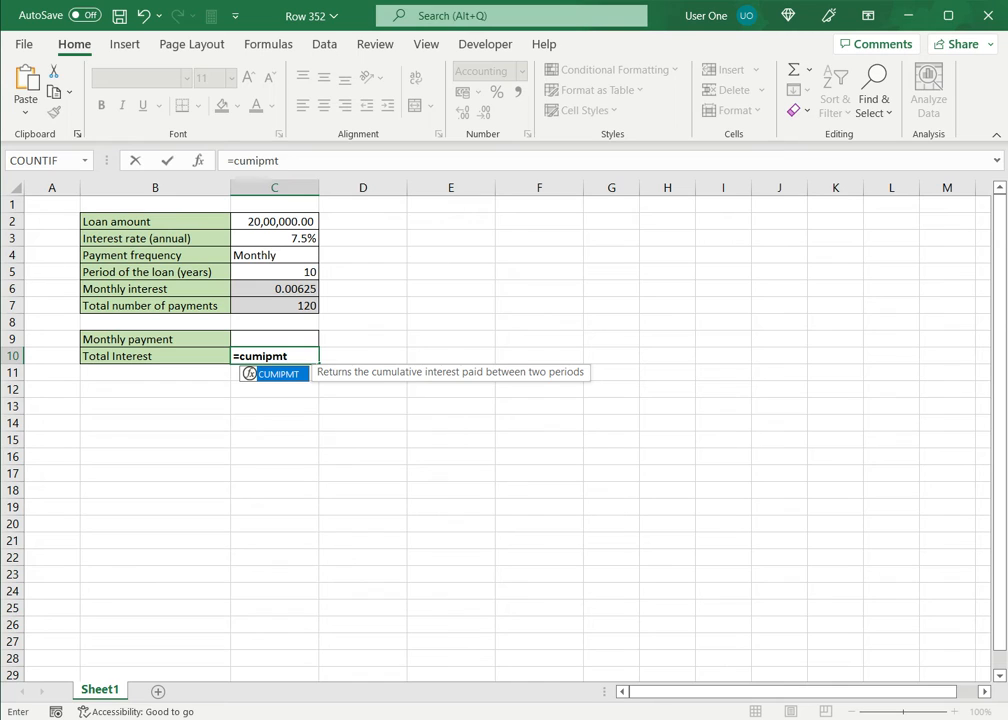
{"action": "type", "text": "("}
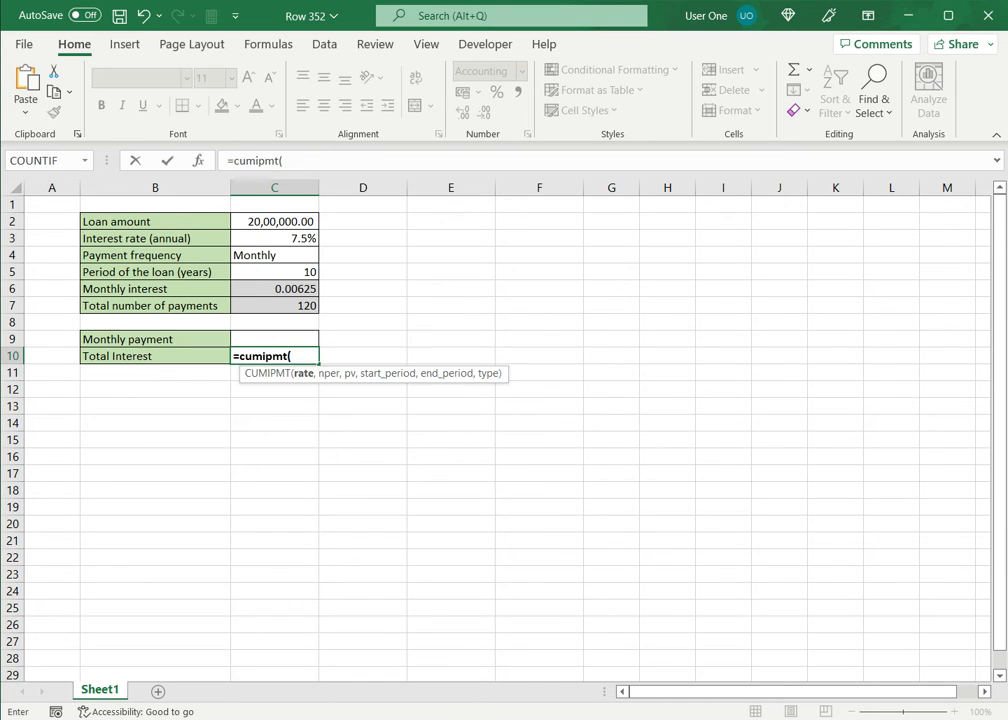
{"action": "left_click", "coordinate": [275, 289]}
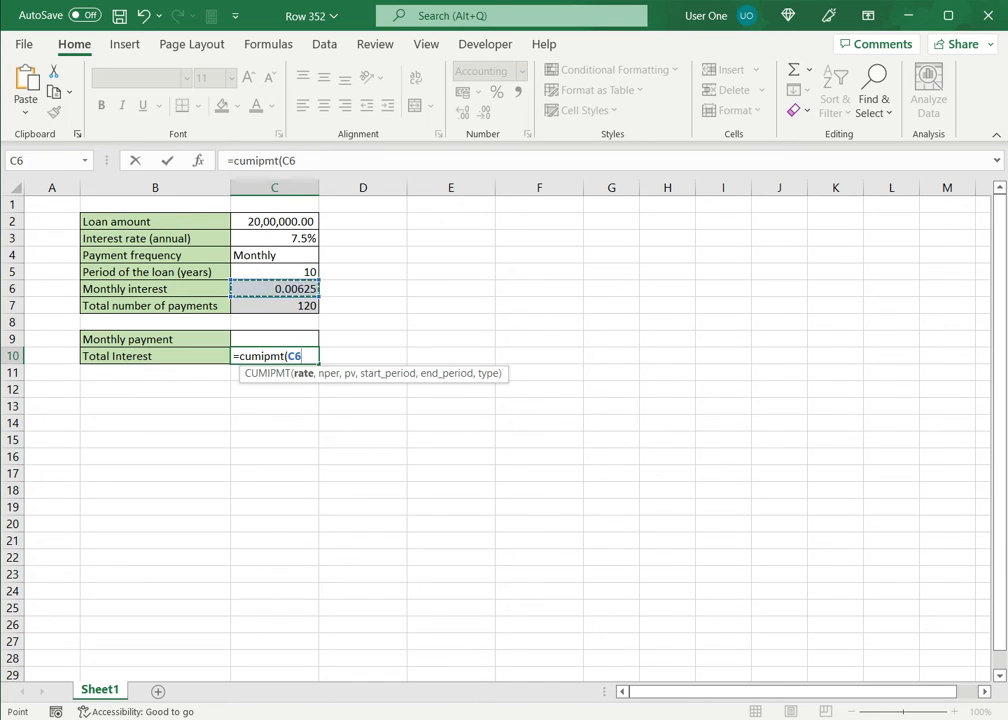
{"action": "type", "text": ","}
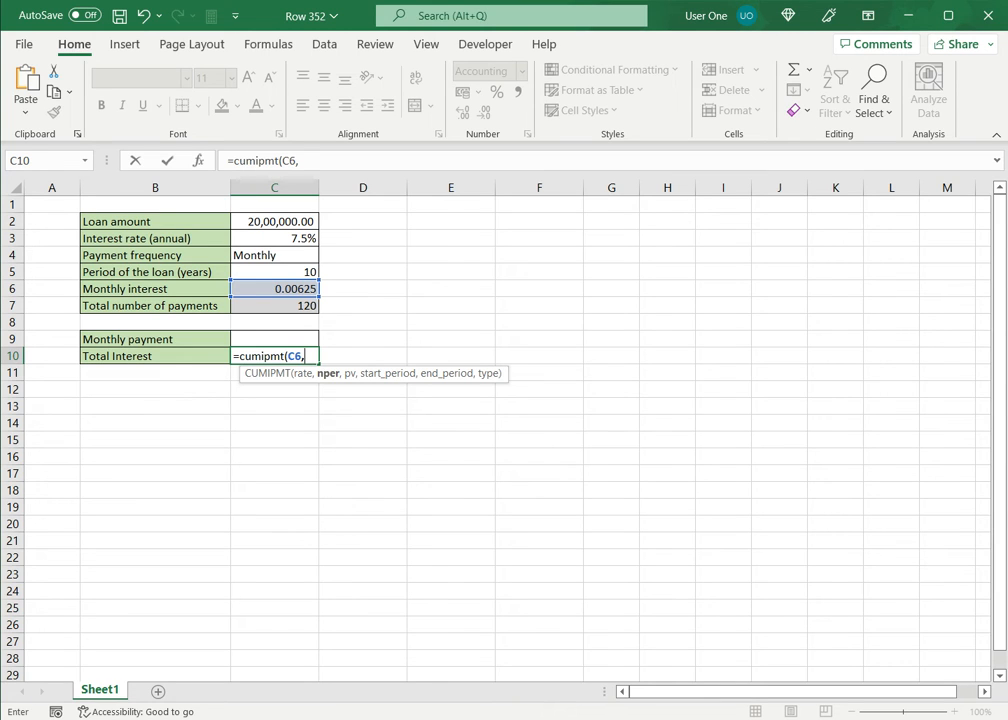
{"action": "left_click", "coordinate": [275, 306]}
{"action": "type", "text": ","}
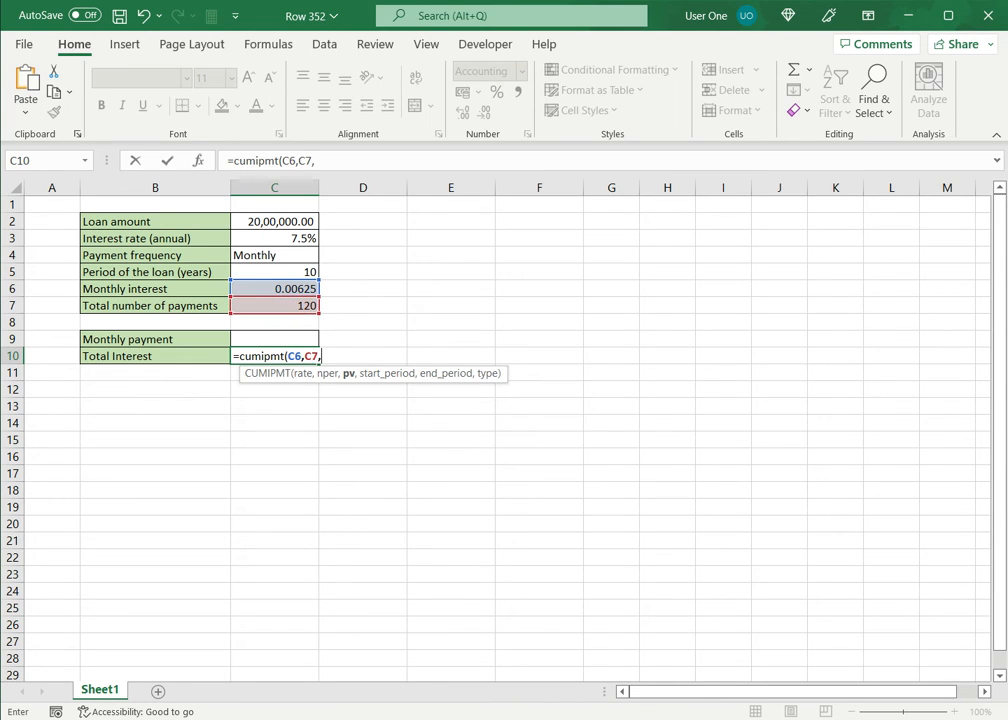
{"action": "left_click", "coordinate": [275, 222]}
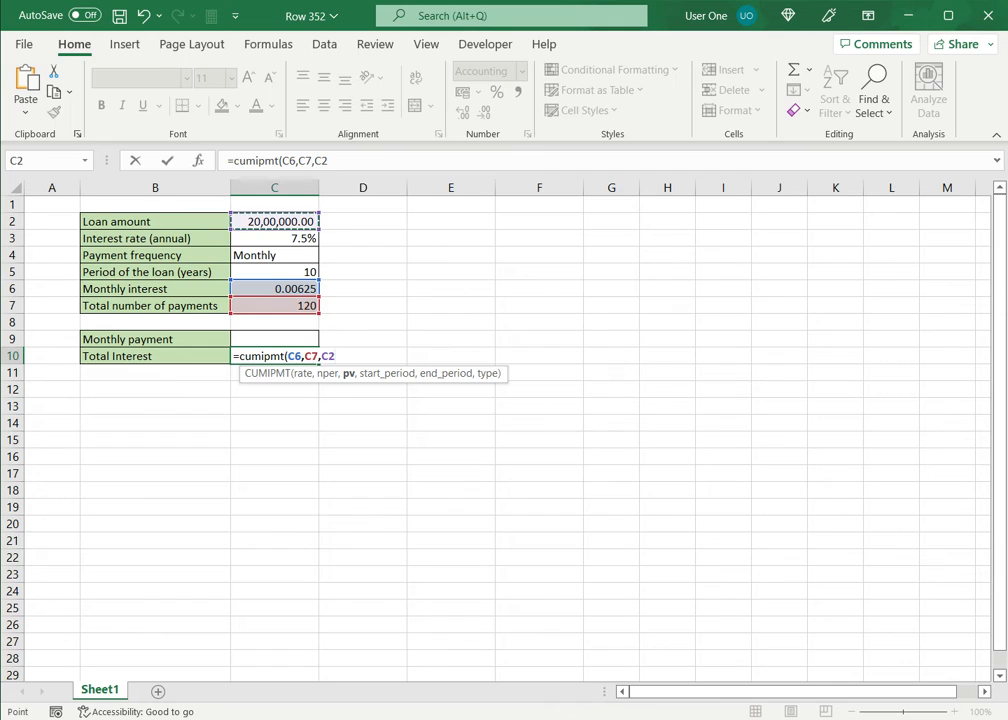
{"action": "type", "text": ","}
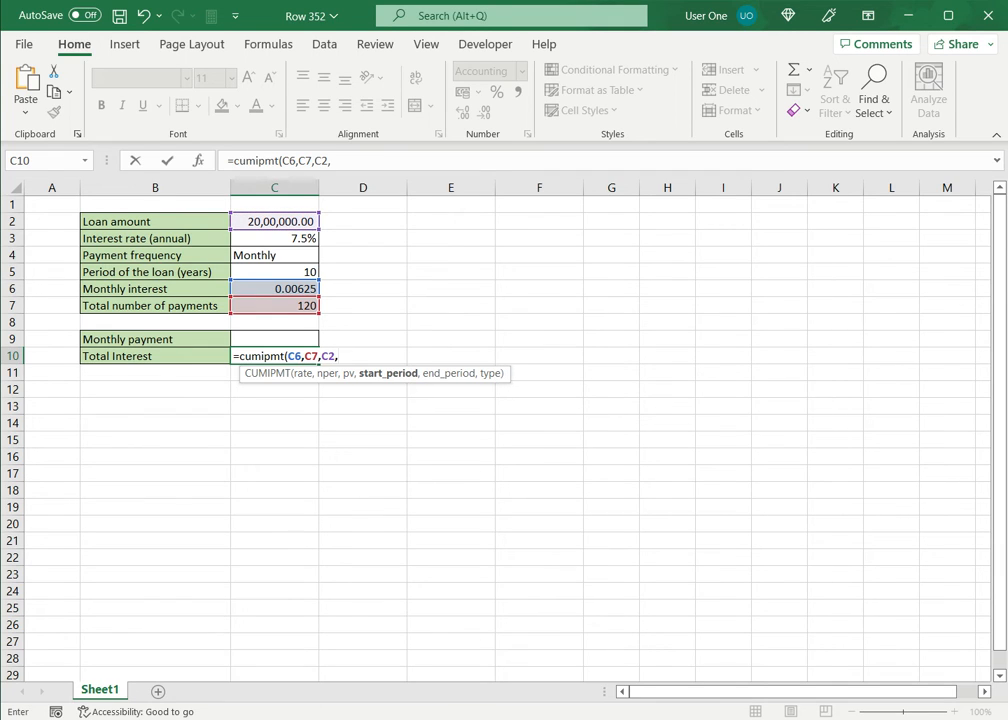
{"action": "type", "text": "1,"}
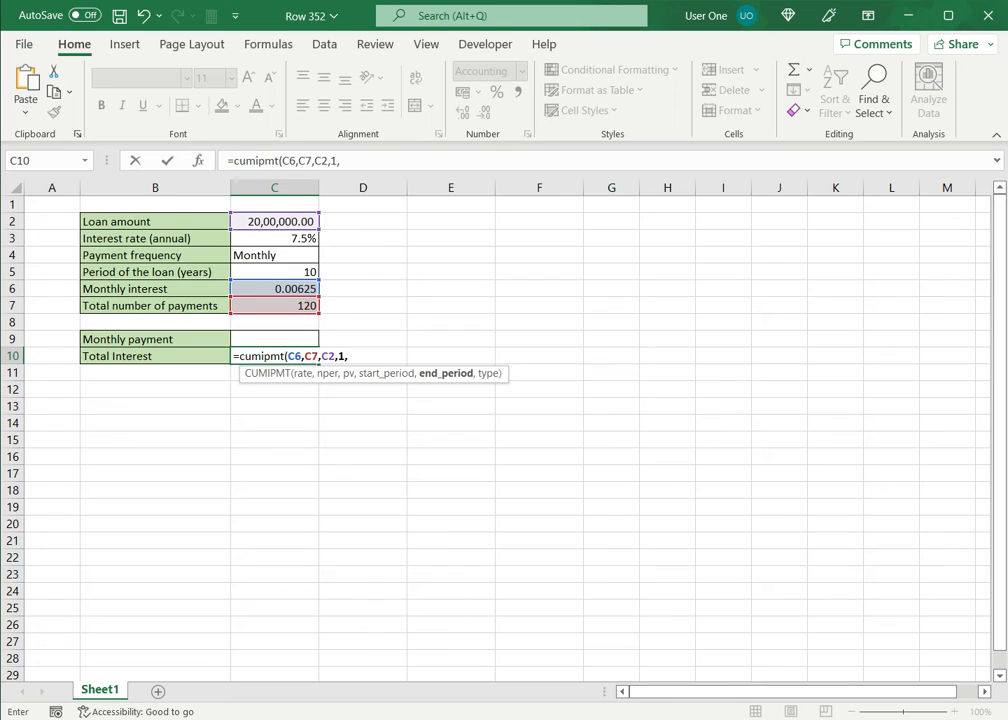
{"action": "type", "text": "120,"}
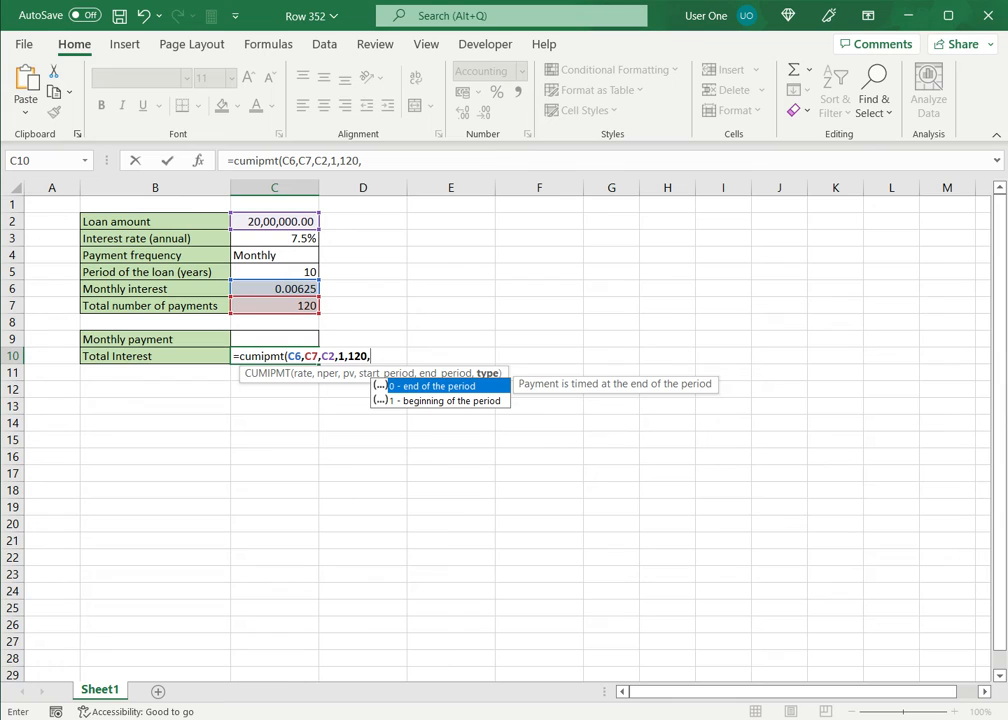
{"action": "type", "text": "0)"}
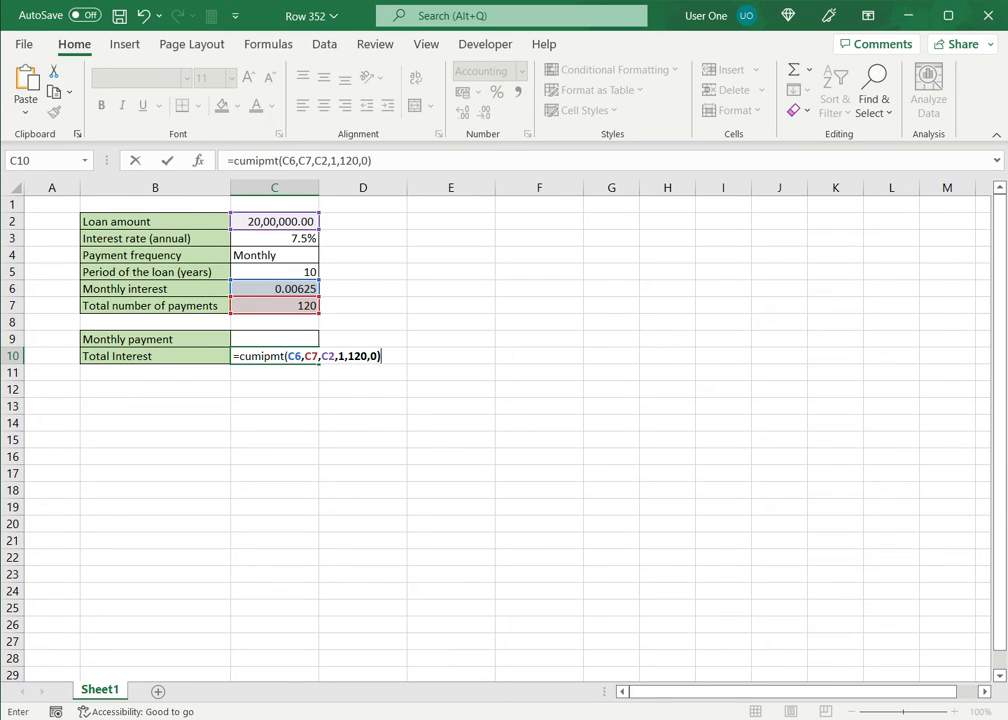
{"action": "key", "text": "Return"}
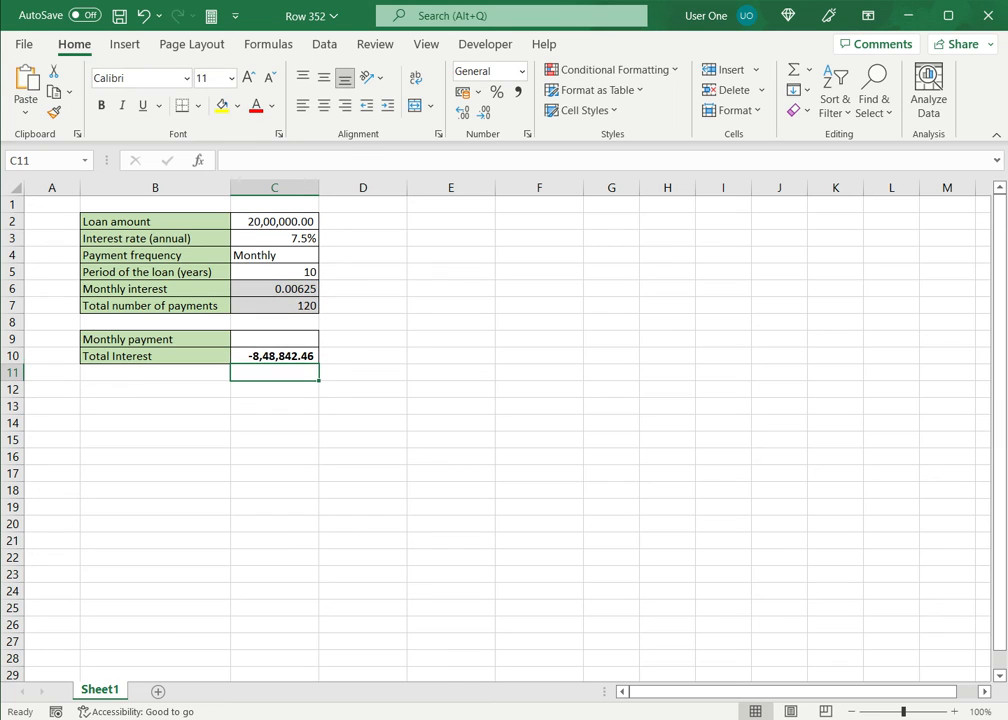
Step: Reverse the sign of the total interest in C10 by putting a minus before CUMIPMT in its formula
{"action": "left_click", "coordinate": [275, 356]}
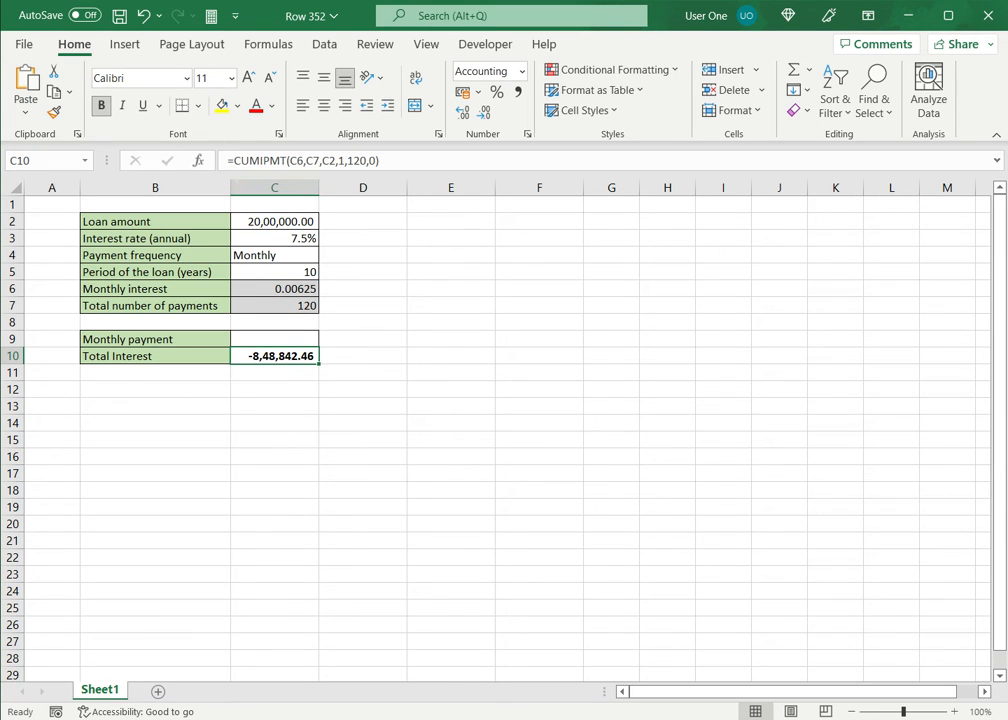
{"action": "left_click", "coordinate": [262, 160]}
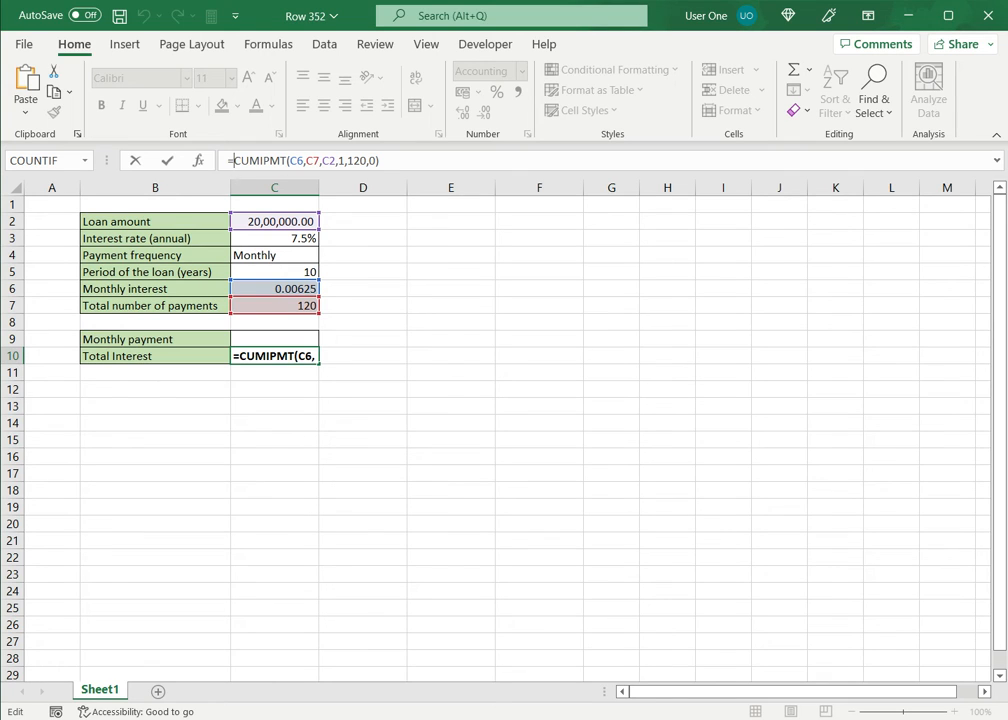
{"action": "type", "text": "-"}
{"action": "key", "text": "Return"}
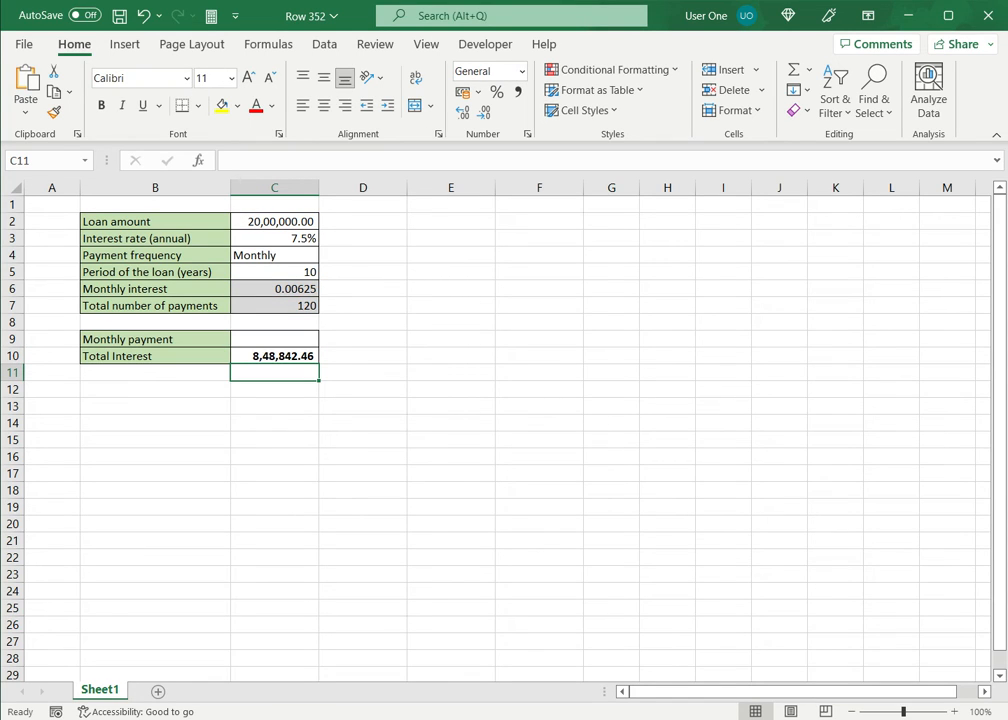
Step: Clear the total interest formula from cell C10
{"action": "left_click", "coordinate": [274, 356]}
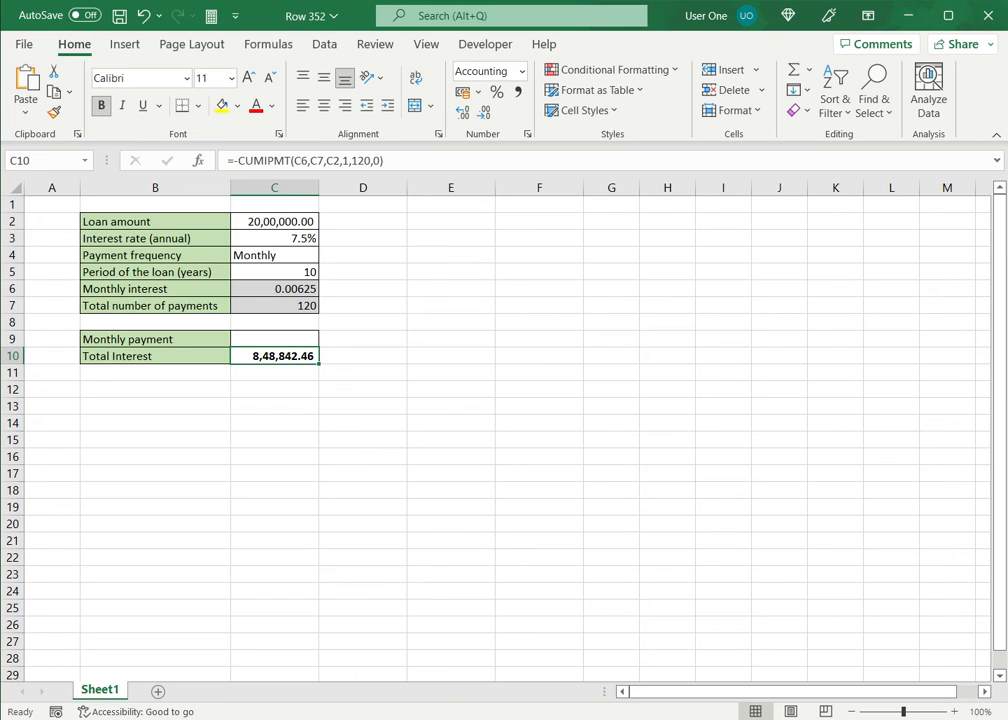
{"action": "key", "text": "Delete"}
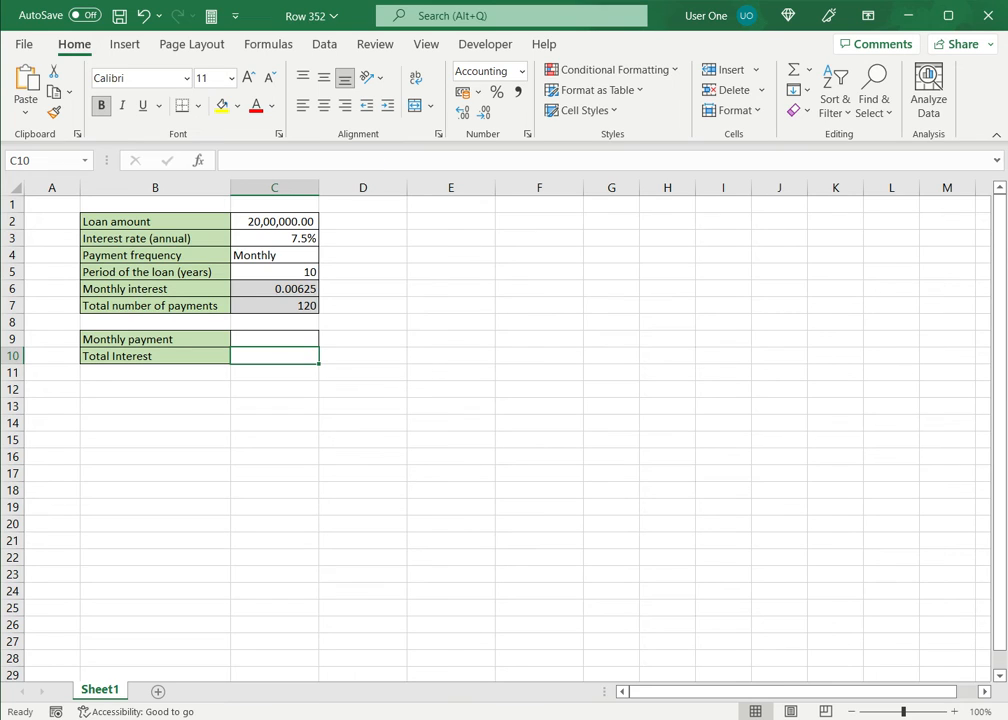
Step: Calculate the monthly payment in C9 with =PMT(C6,C7,C2), using the monthly interest, number of payments and loan amount
{"action": "left_click", "coordinate": [274, 339]}
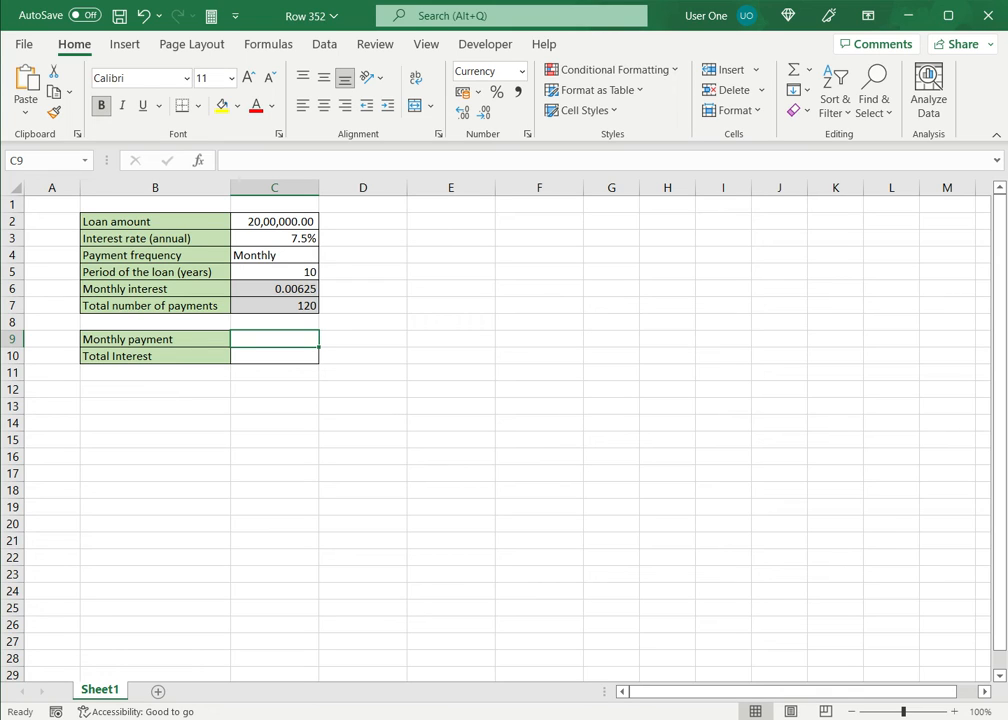
{"action": "type", "text": "="}
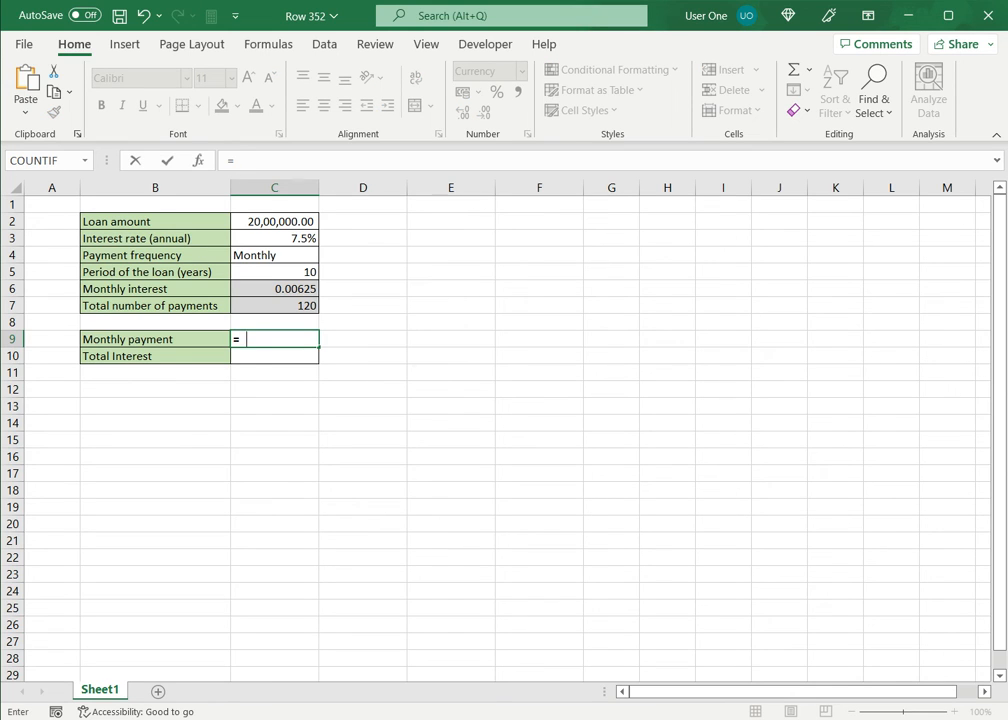
{"action": "type", "text": "pmt"}
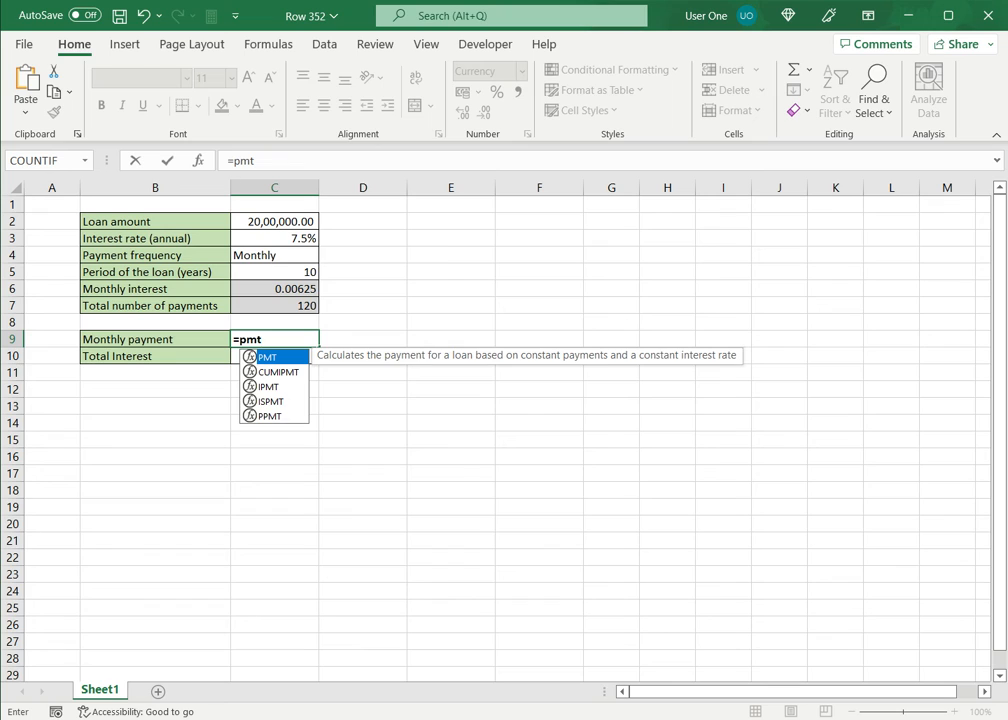
{"action": "type", "text": "("}
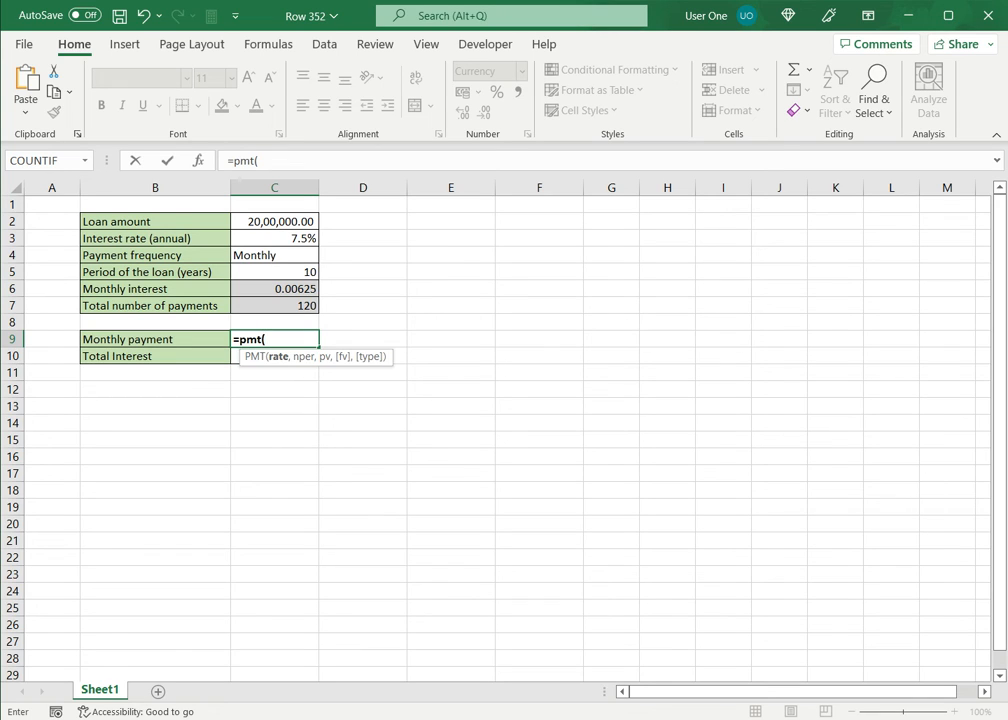
{"action": "left_click", "coordinate": [285, 289]}
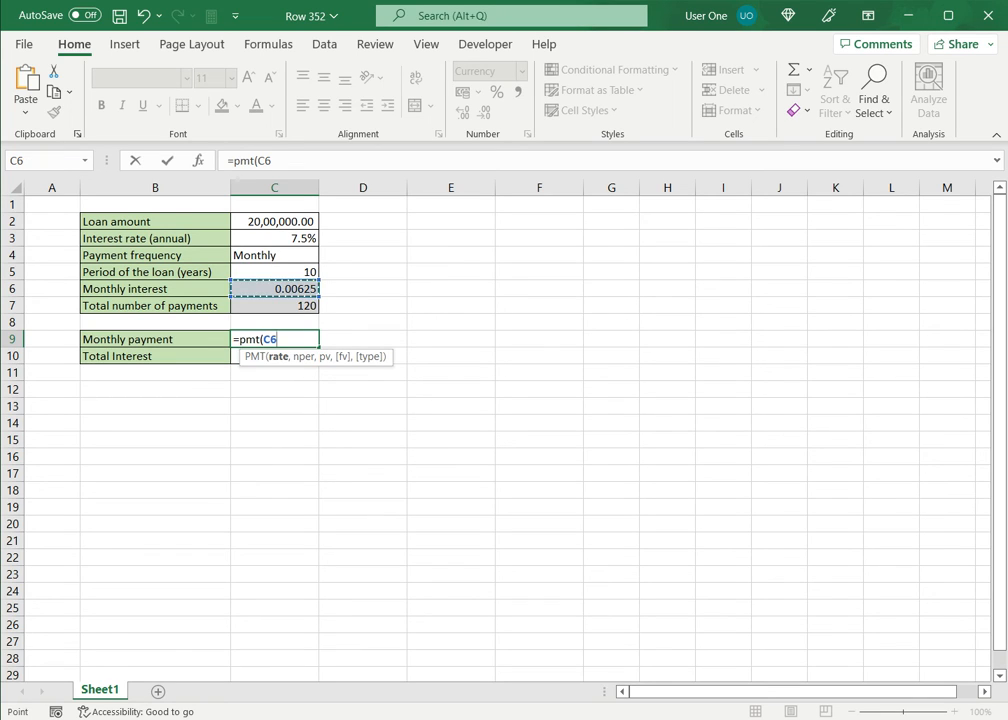
{"action": "type", "text": ","}
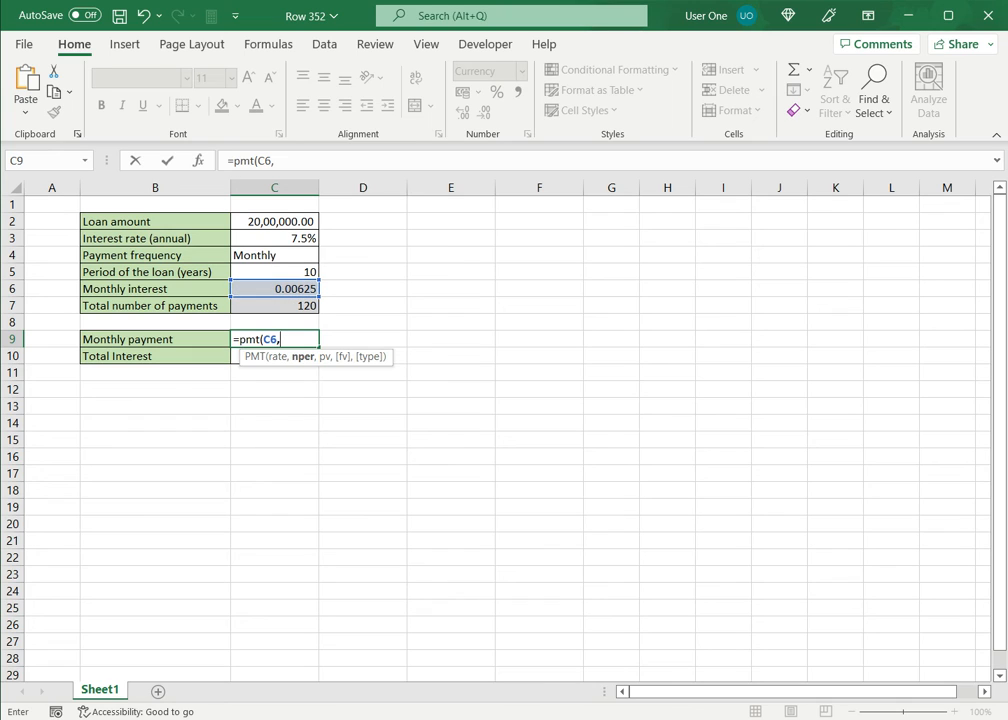
{"action": "left_click", "coordinate": [278, 306]}
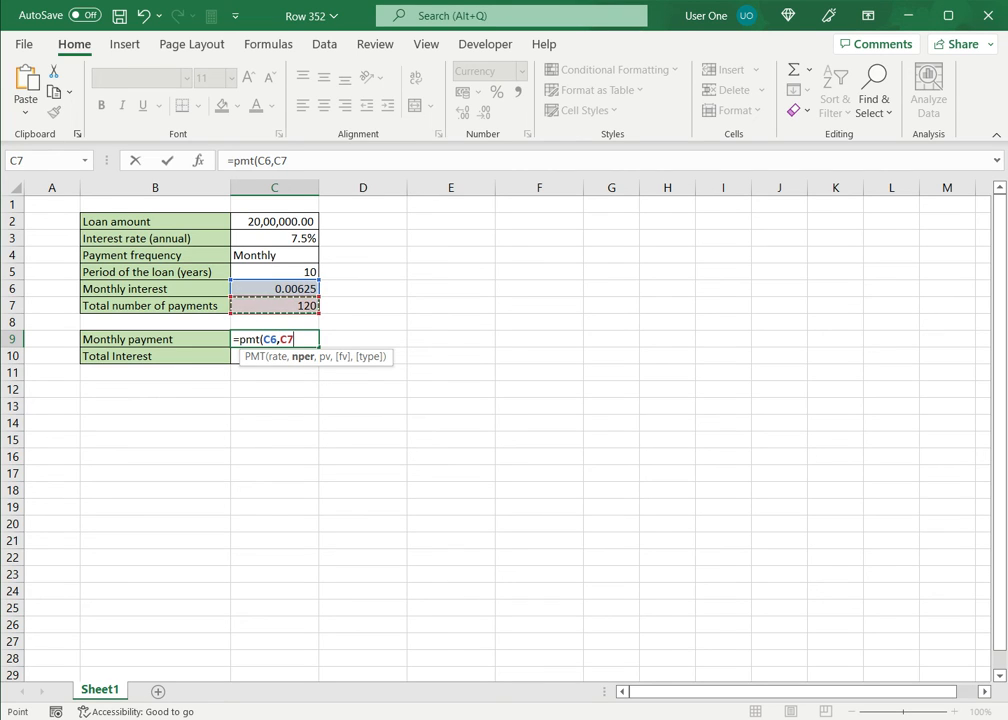
{"action": "type", "text": ","}
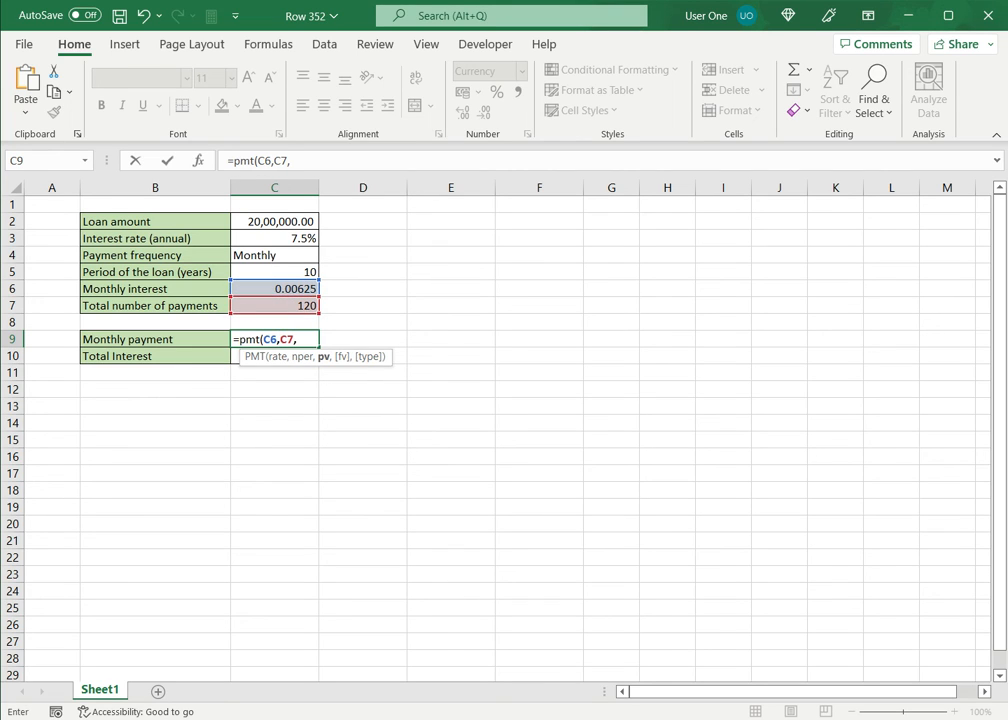
{"action": "left_click", "coordinate": [278, 222]}
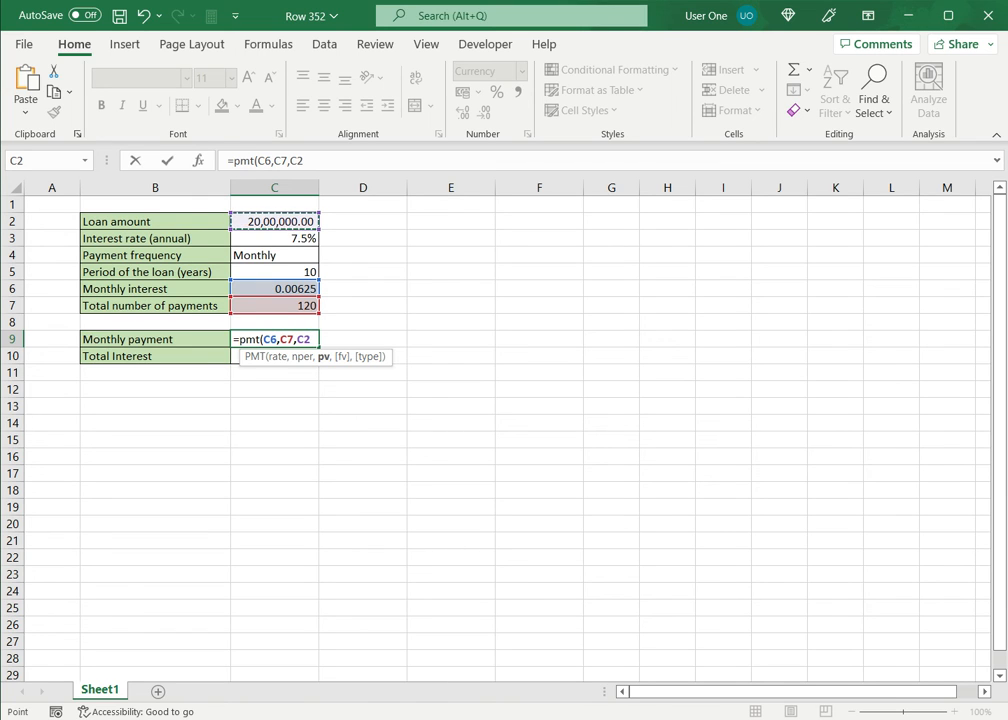
{"action": "type", "text": ")"}
{"action": "key", "text": "Return"}
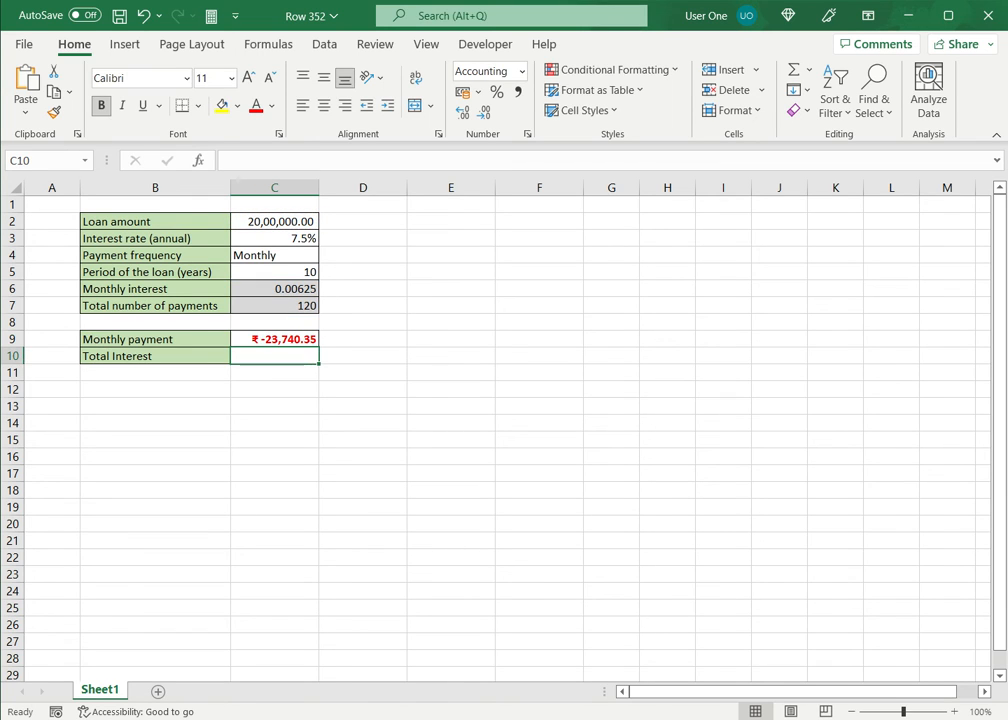
Step: Extend the PMT formula in C9 by multiplying it by the total number of payments in C7
{"action": "left_click", "coordinate": [275, 340]}
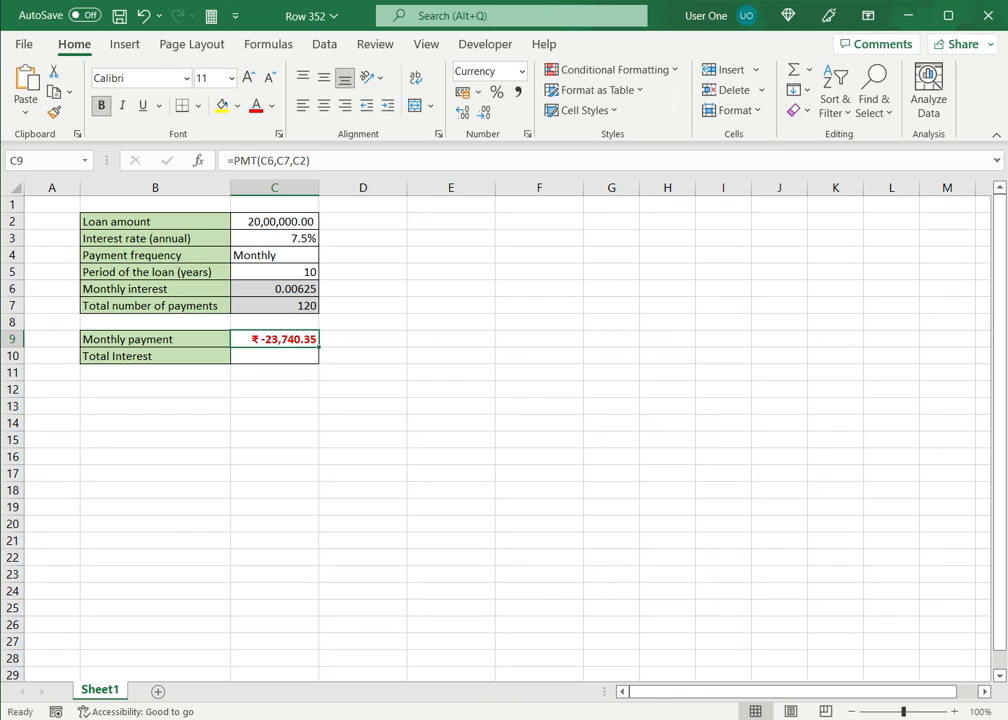
{"action": "key", "text": "F2"}
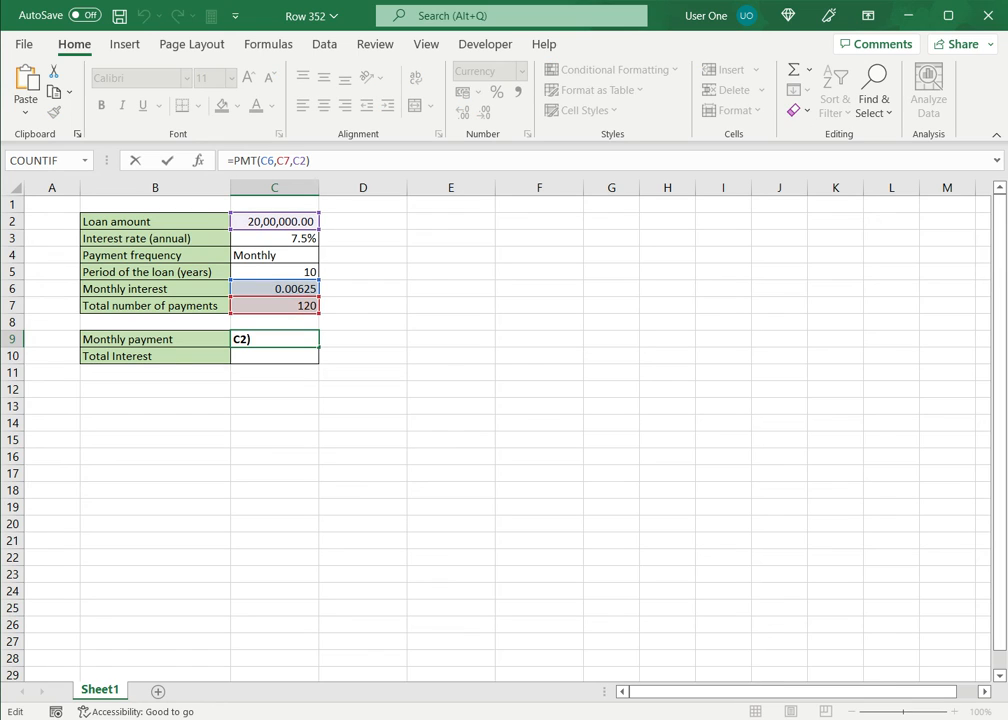
{"action": "type", "text": "*"}
{"action": "left_click", "coordinate": [275, 306]}
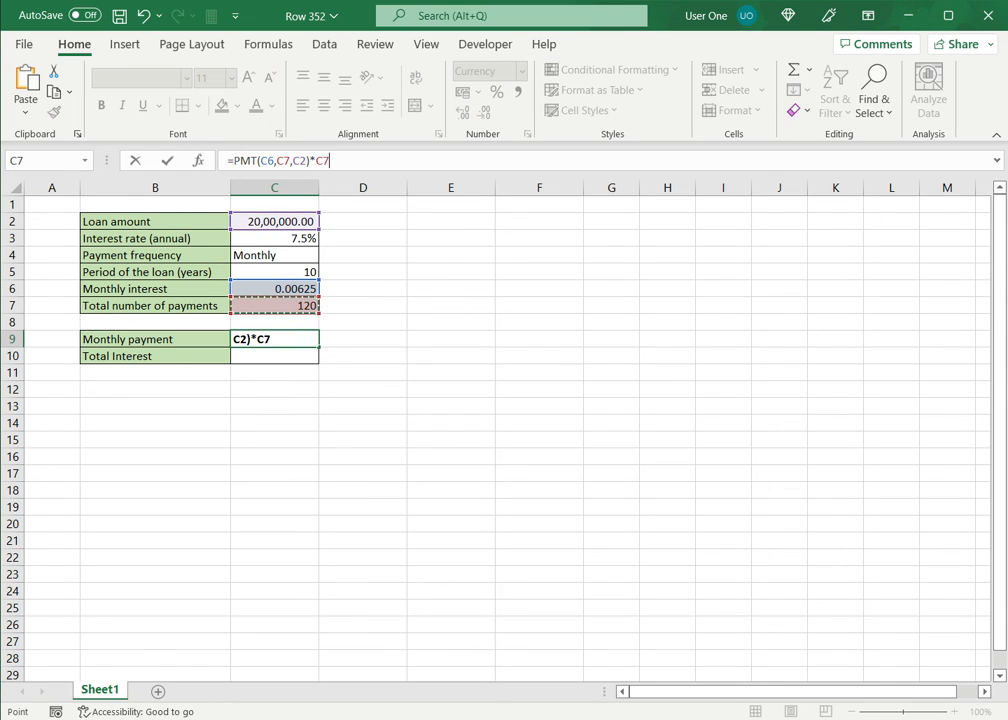
{"action": "key", "text": "Return"}
{"action": "key", "text": "Return"}
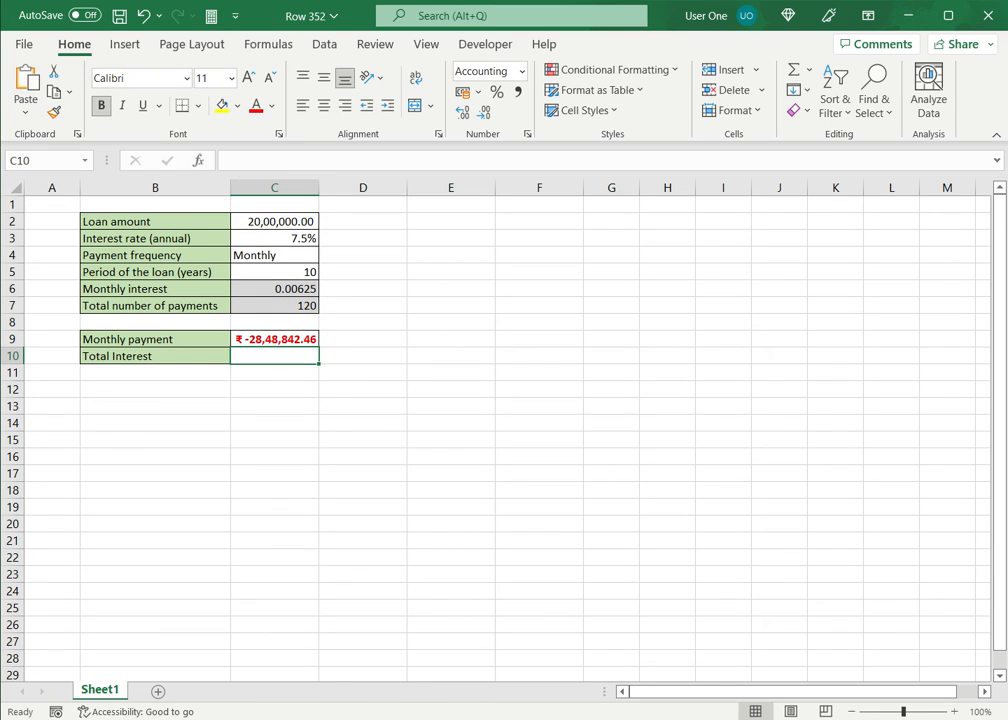
Step: Reverse the sign of the amount in C9 by putting a minus before PMT in its formula
{"action": "left_click", "coordinate": [275, 339]}
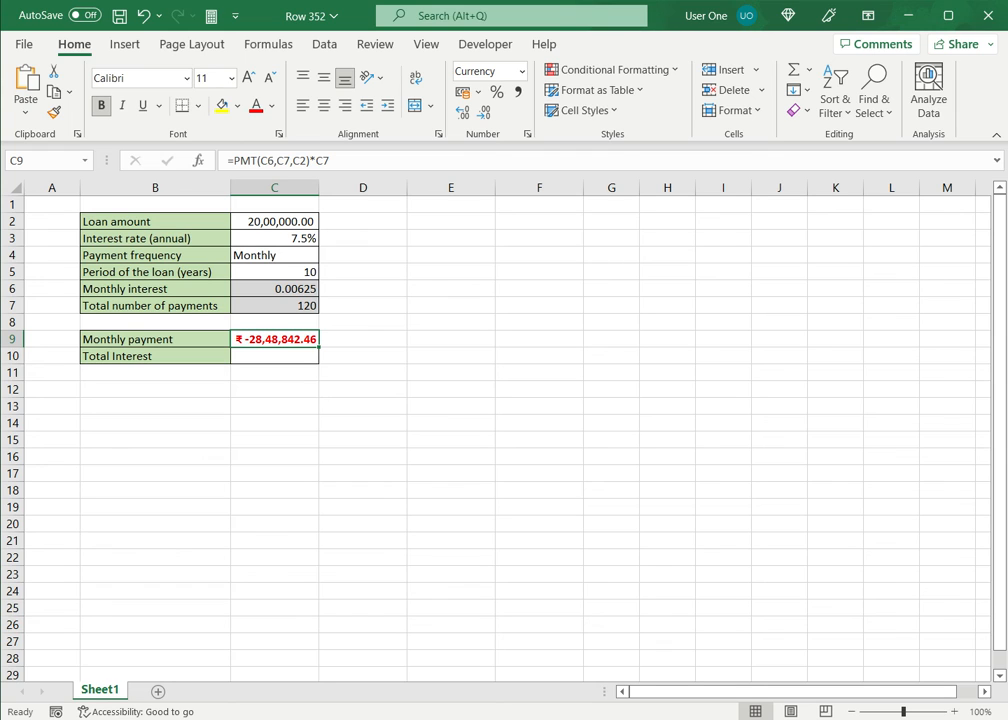
{"action": "left_click", "coordinate": [321, 168]}
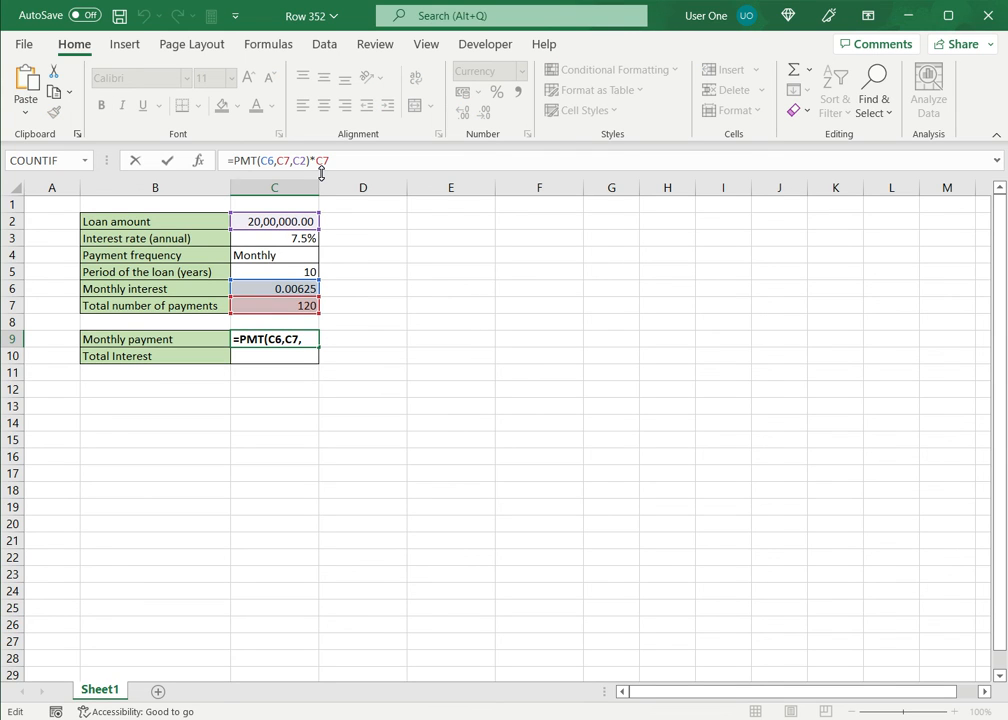
{"action": "type", "text": "-"}
{"action": "key", "text": "Return"}
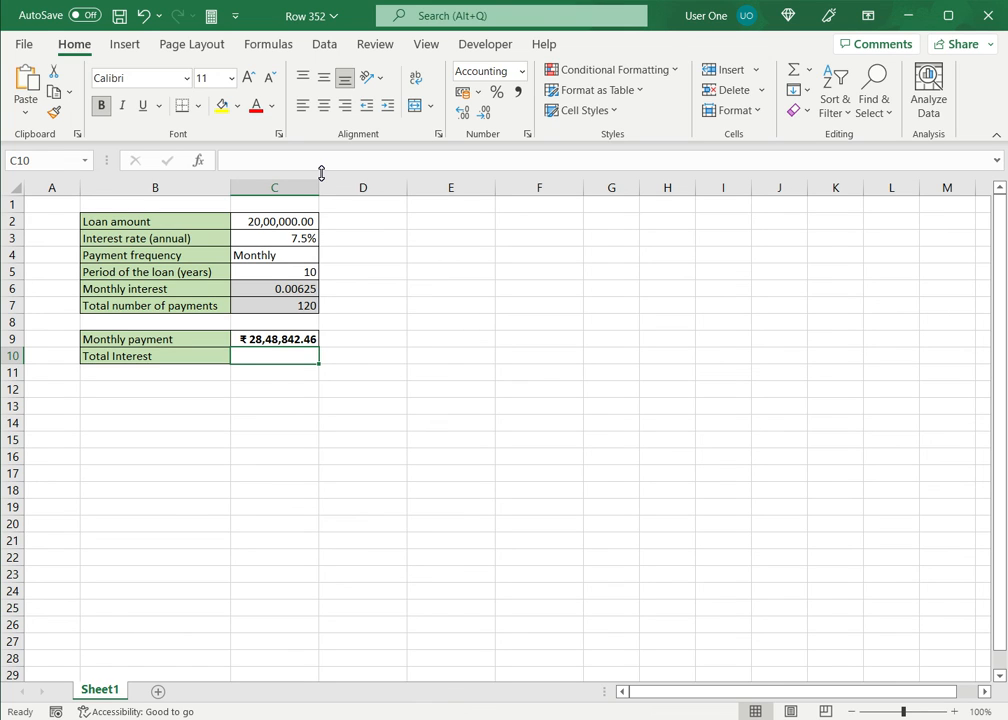
Step: Calculate the total interest in C10 by subtracting the loan amount in C2 from the amount in C9
{"action": "type", "text": "="}
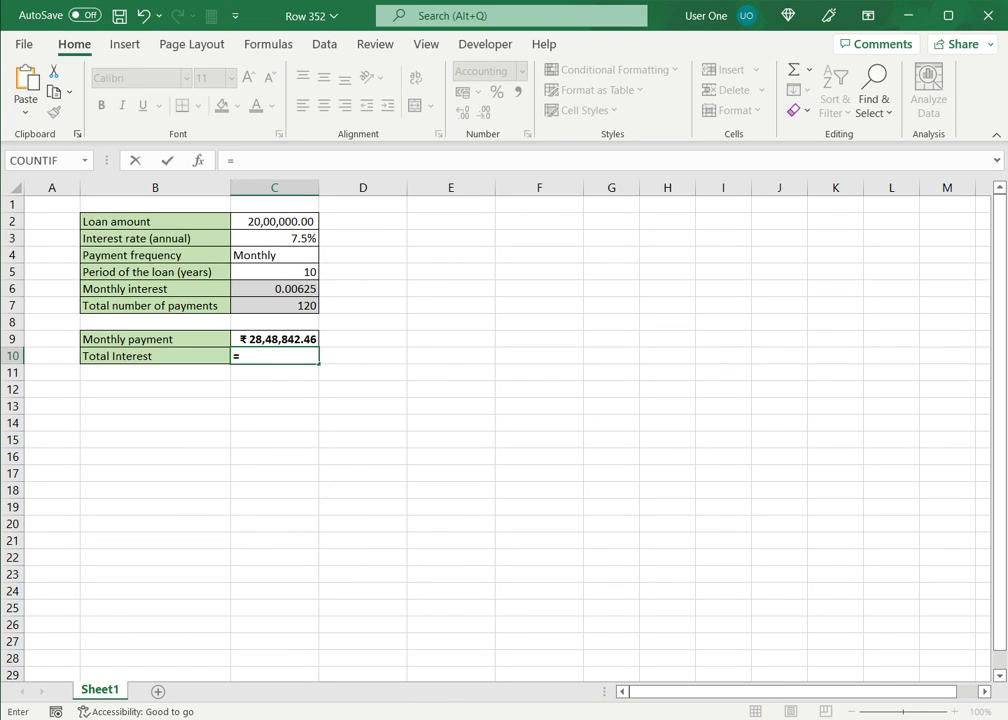
{"action": "key", "text": "Up"}
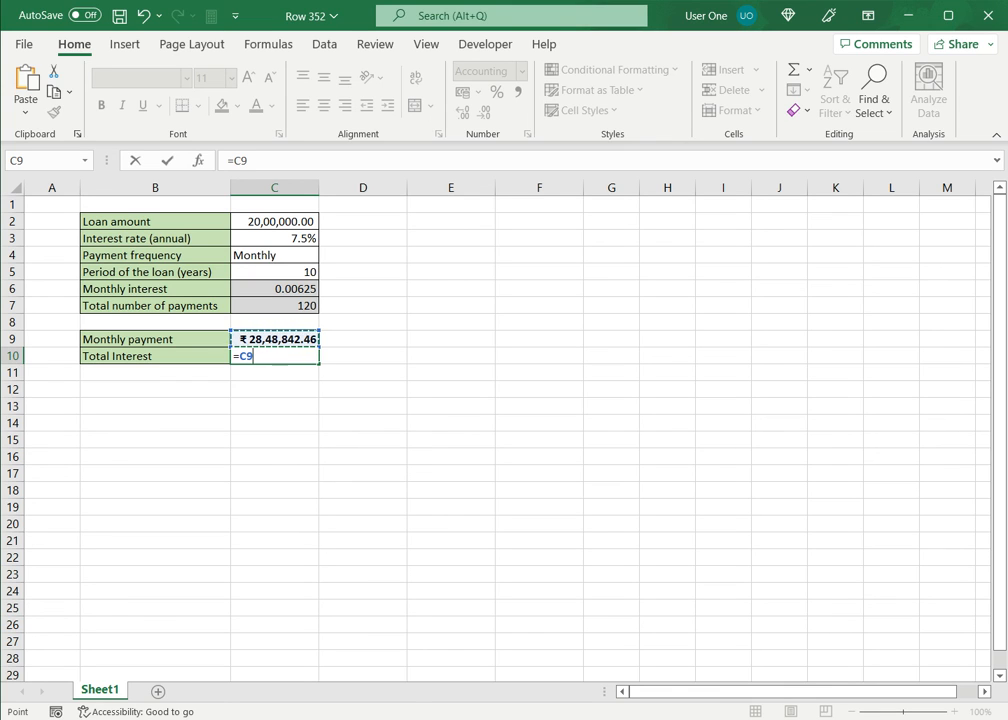
{"action": "type", "text": "-"}
{"action": "left_click", "coordinate": [275, 222]}
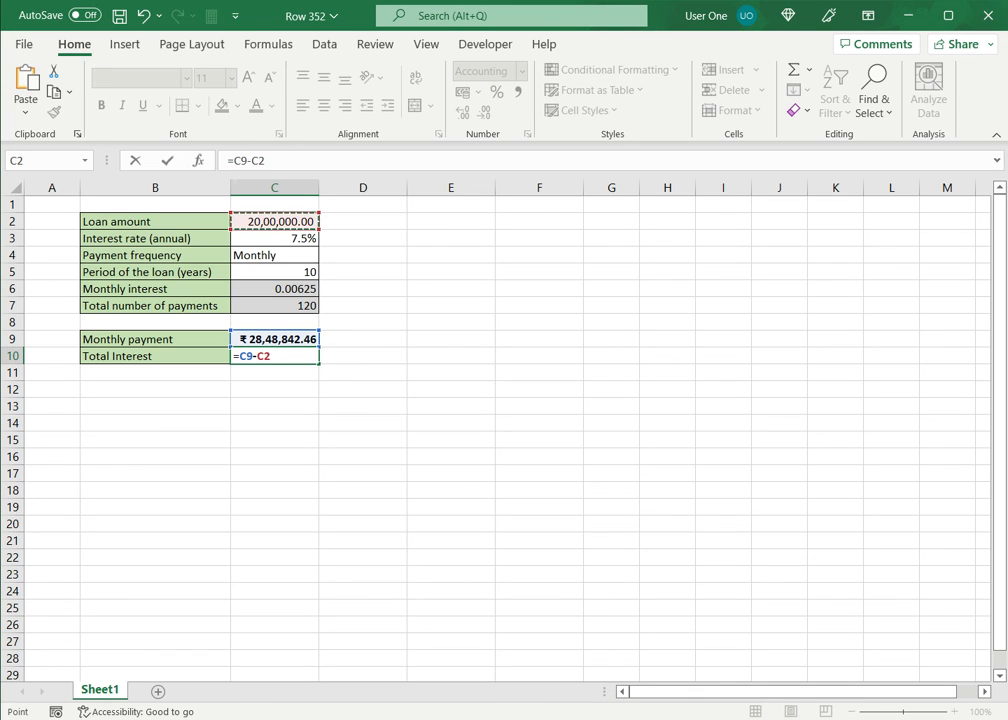
{"action": "key", "text": "Return"}
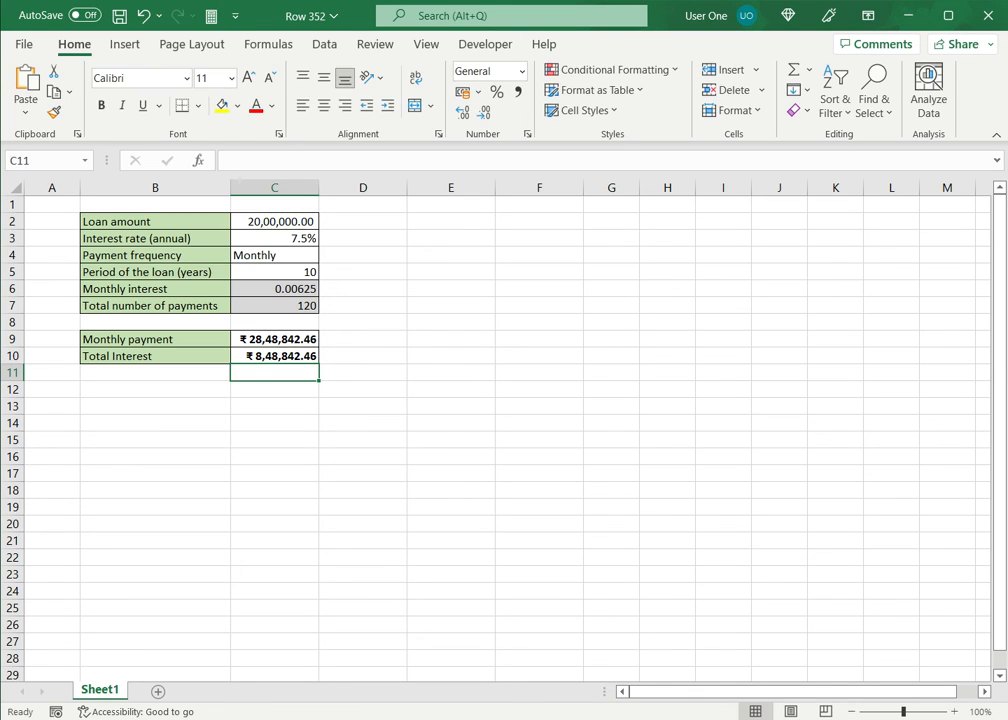
{"action": "left_click", "coordinate": [275, 356]}
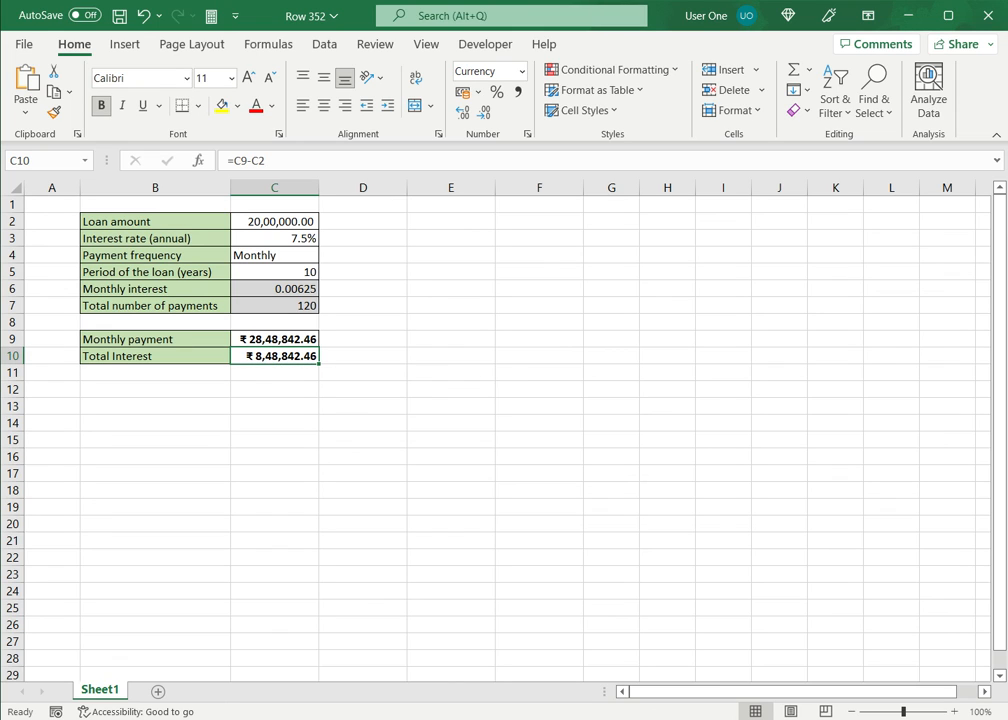